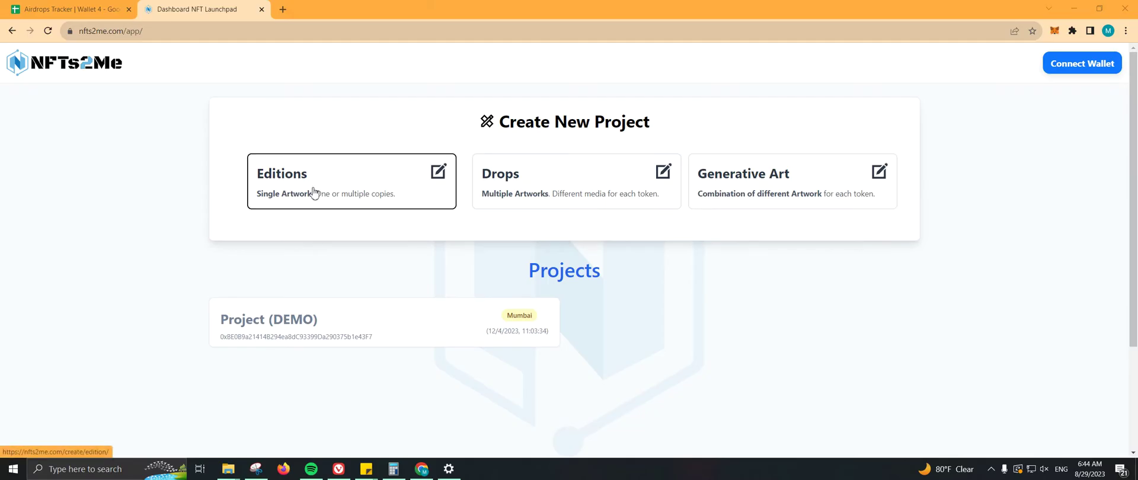
Step: Start a new multi-artwork drop and connect the MetaMask wallet on zkSync Era
click(579, 187)
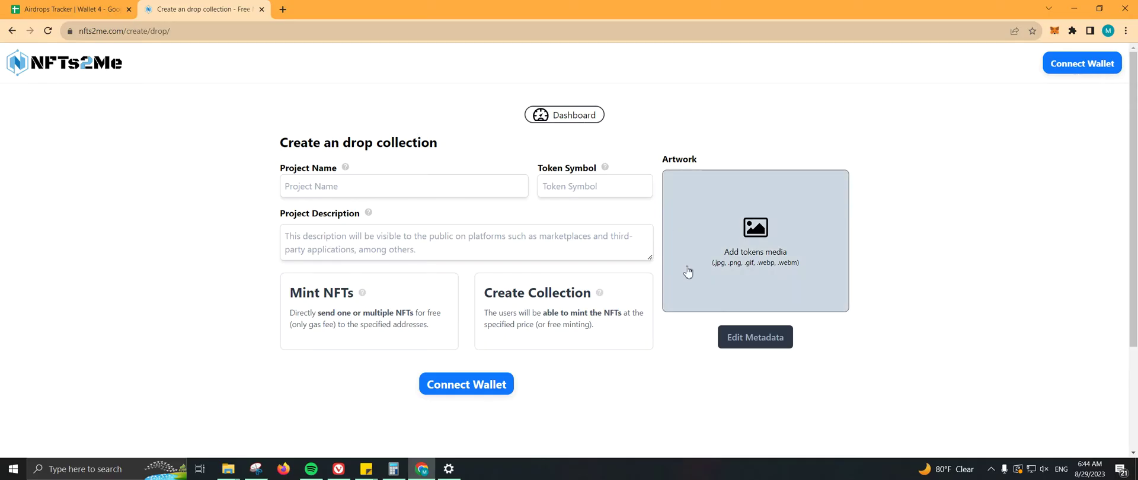
click(1061, 64)
click(442, 173)
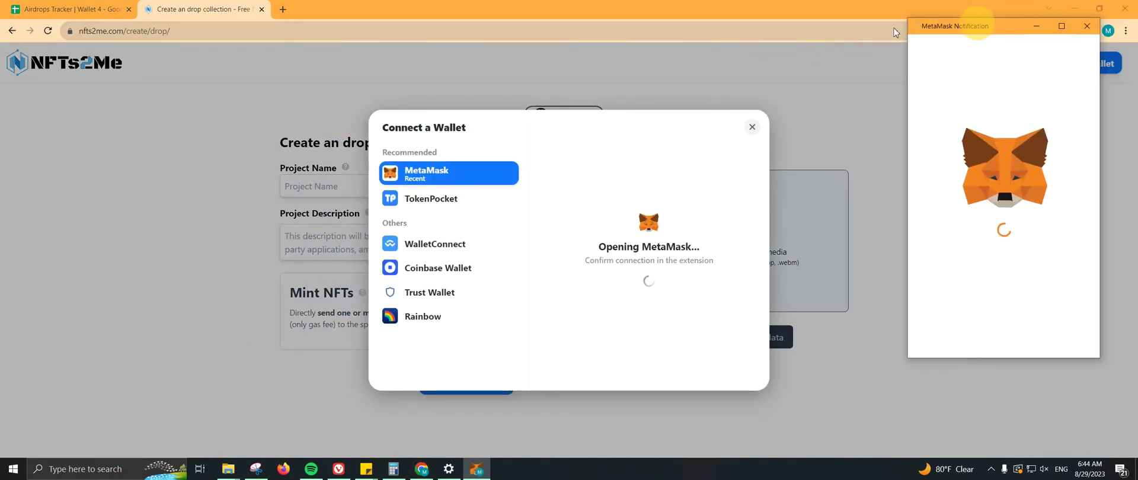
drag(1000, 7, 889, 28)
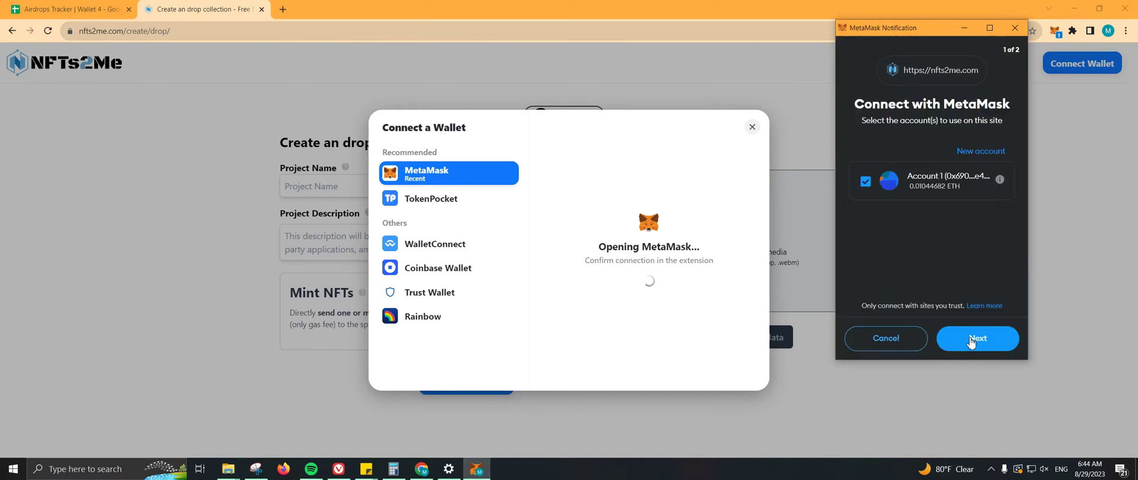
click(972, 341)
click(971, 341)
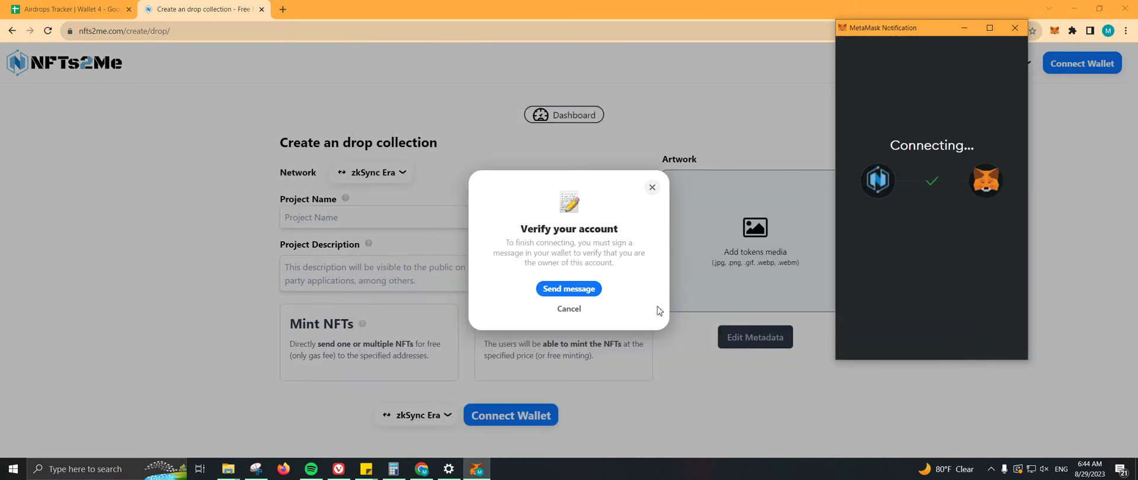
Step: Sign the verification message to sign in, then check the 0.0104 ETH wallet balance
click(581, 291)
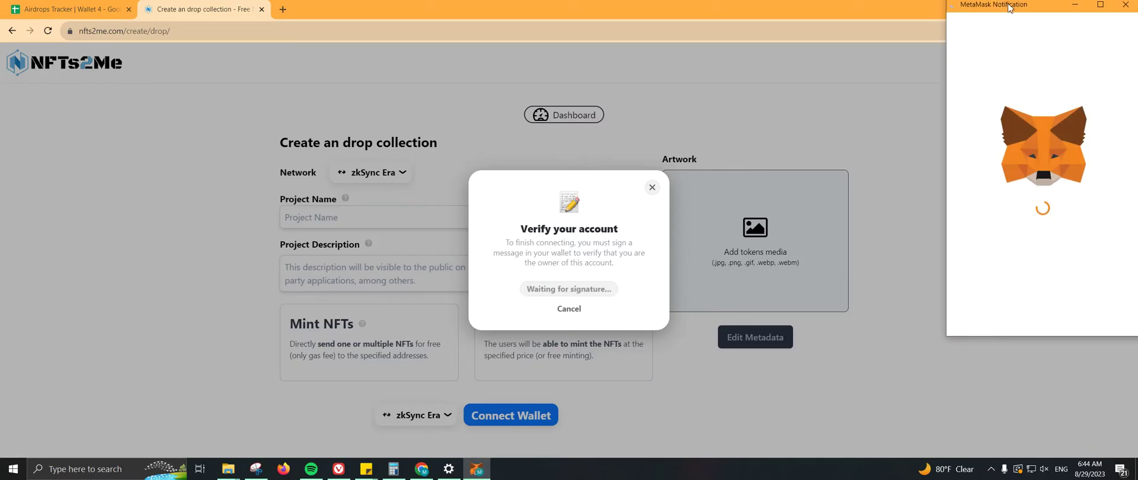
drag(1008, 7, 897, 30)
scroll(986, 321, down, 3)
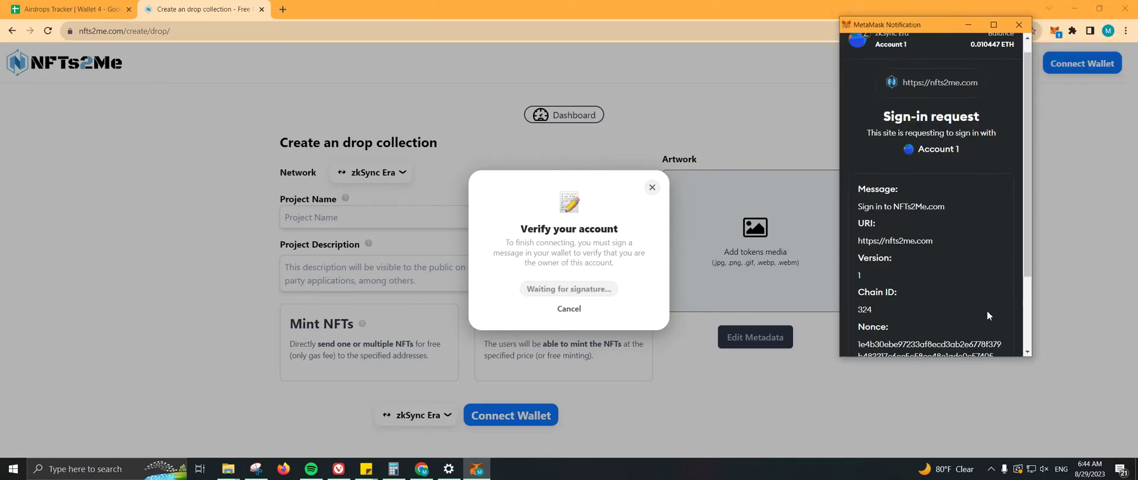
click(986, 336)
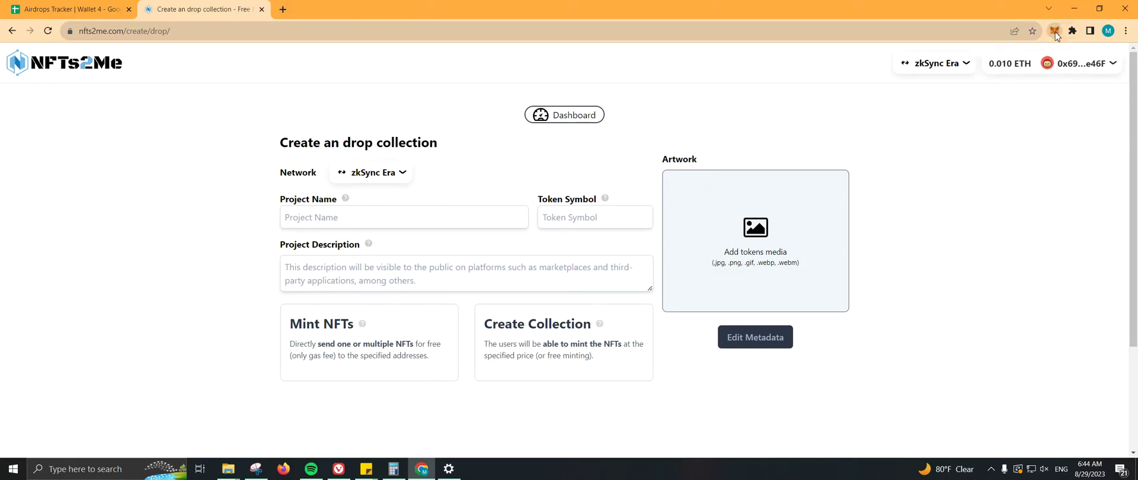
click(1055, 32)
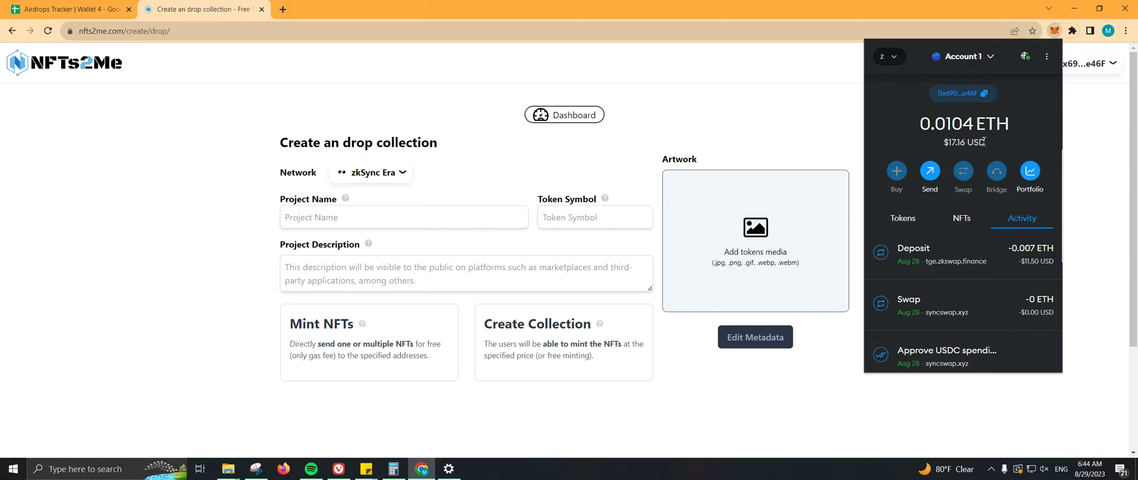
Step: Load the seven numbered images from the Seve7n folder as token media
click(628, 150)
click(452, 218)
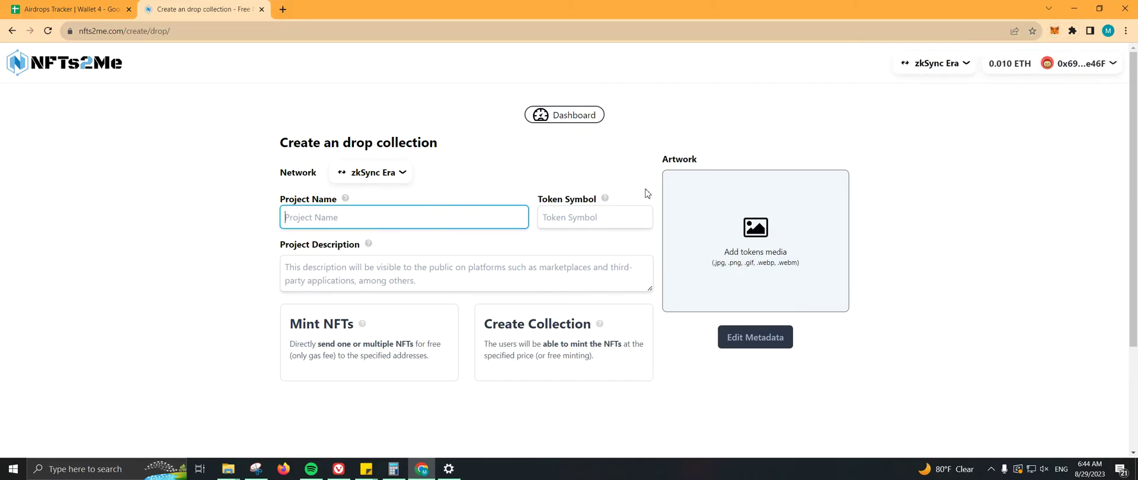
click(769, 287)
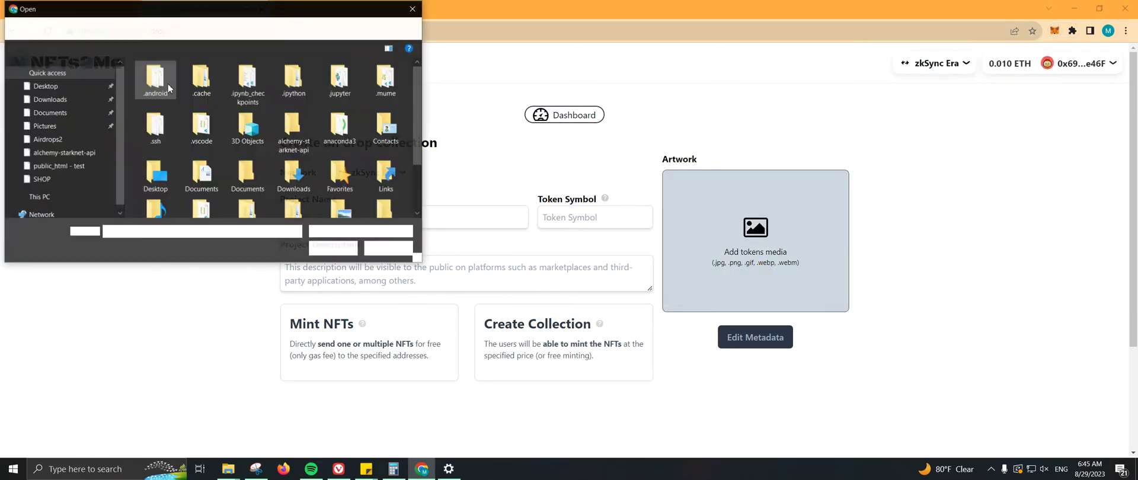
click(60, 89)
scroll(354, 168, down, 5)
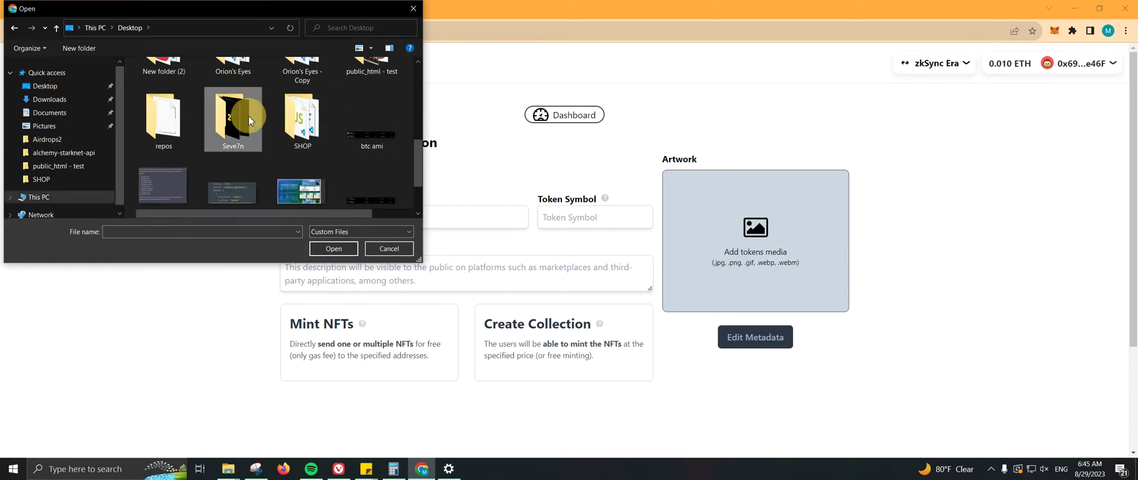
double_click(248, 116)
drag(378, 185, 186, 89)
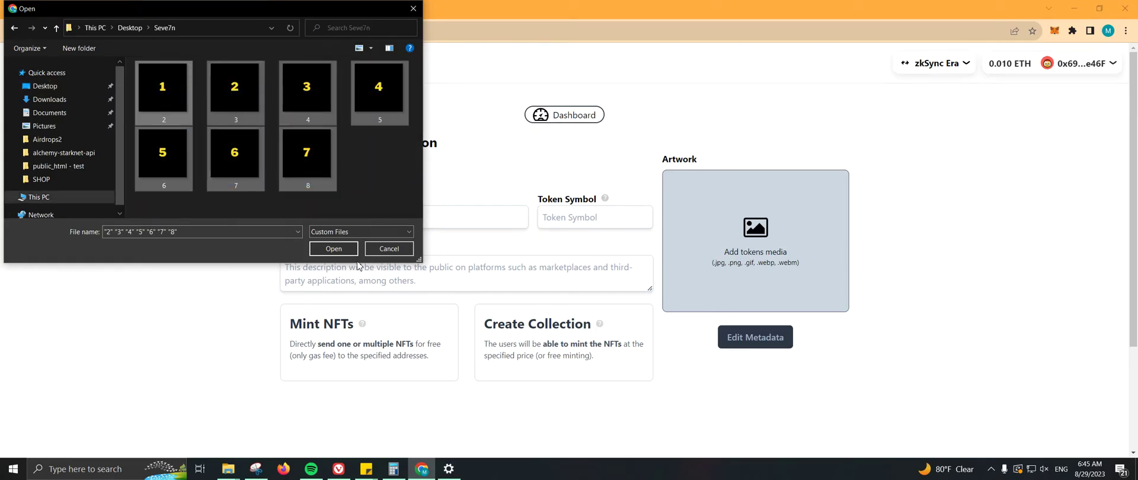
click(344, 249)
Step: Enter project name SEV7N, symbol S7N and description '7 Is your lucky number!'
click(361, 217)
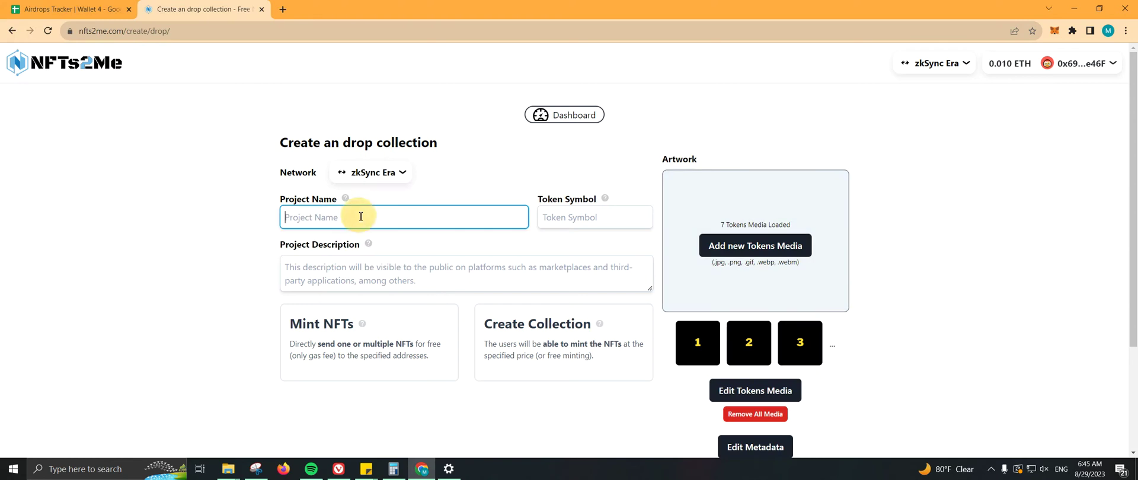
text(SEV7N)
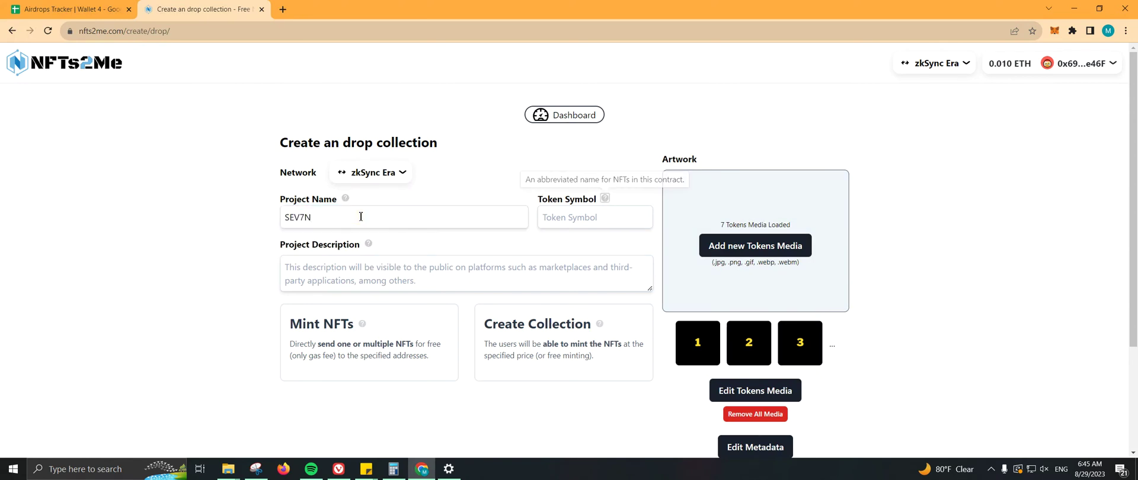
click(553, 217)
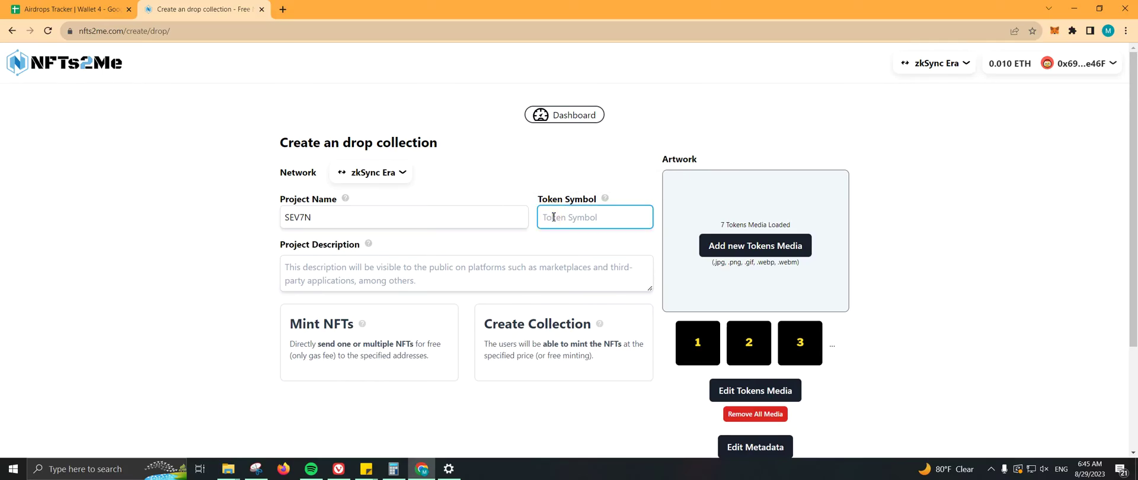
text(S7N)
click(546, 260)
text(7)
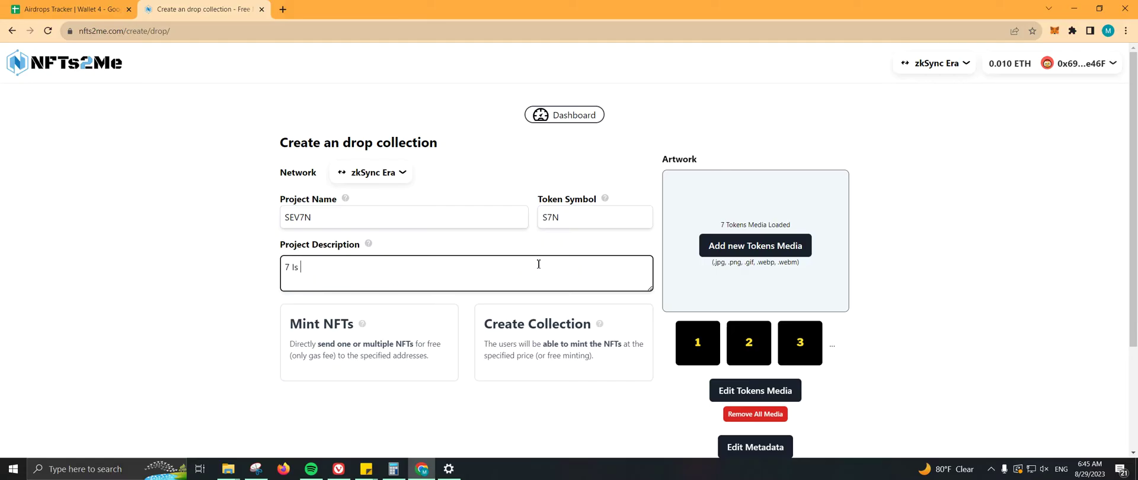
text( Is)
scroll(539, 264, down, 1)
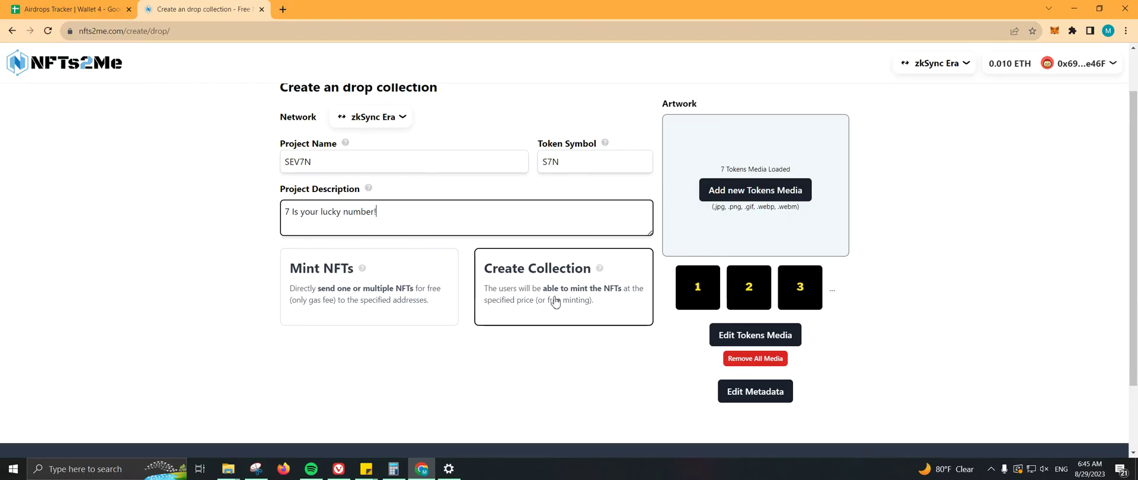
Step: Review the seven loaded token images in Edit Tokens Media
click(834, 291)
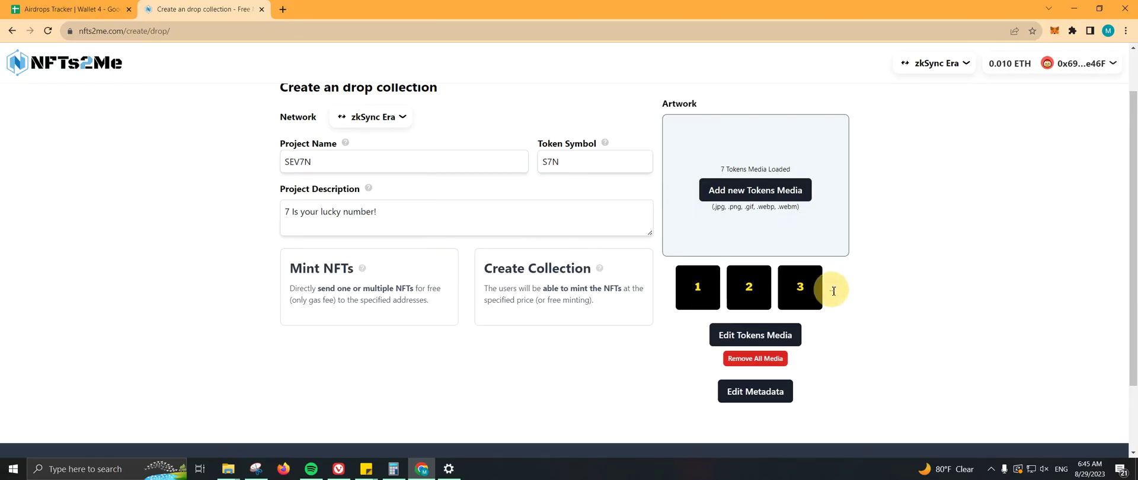
click(779, 339)
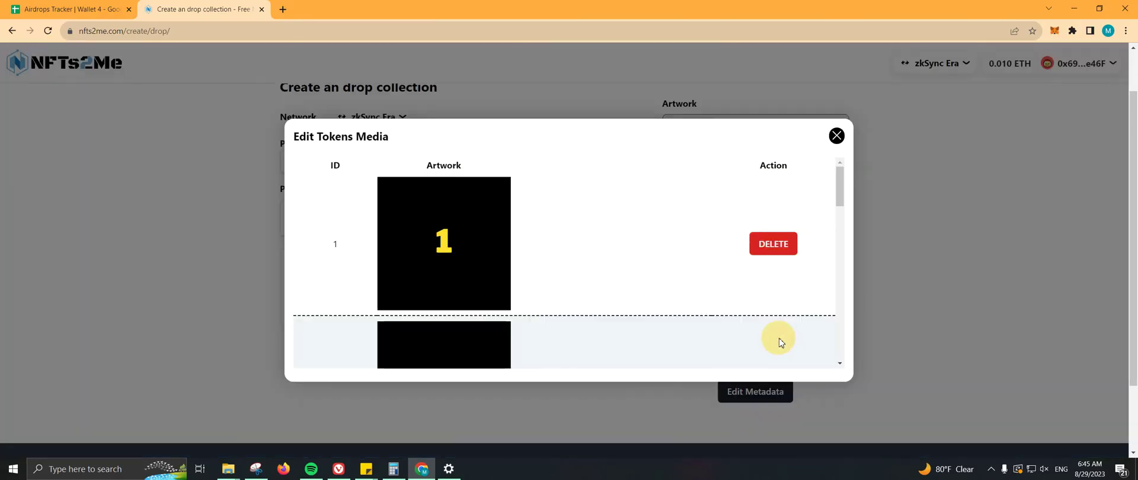
scroll(463, 267, down, 8)
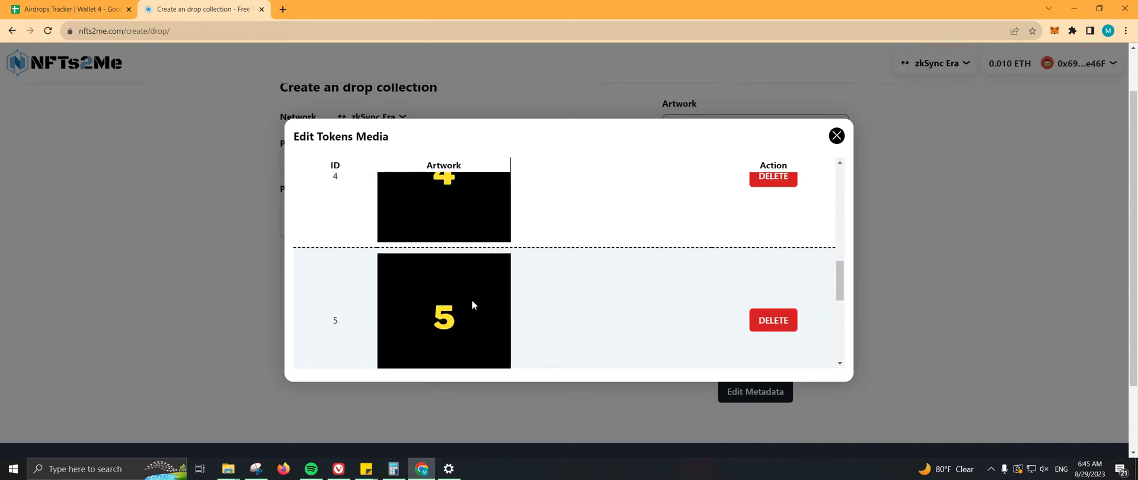
scroll(477, 284, down, 4)
click(835, 140)
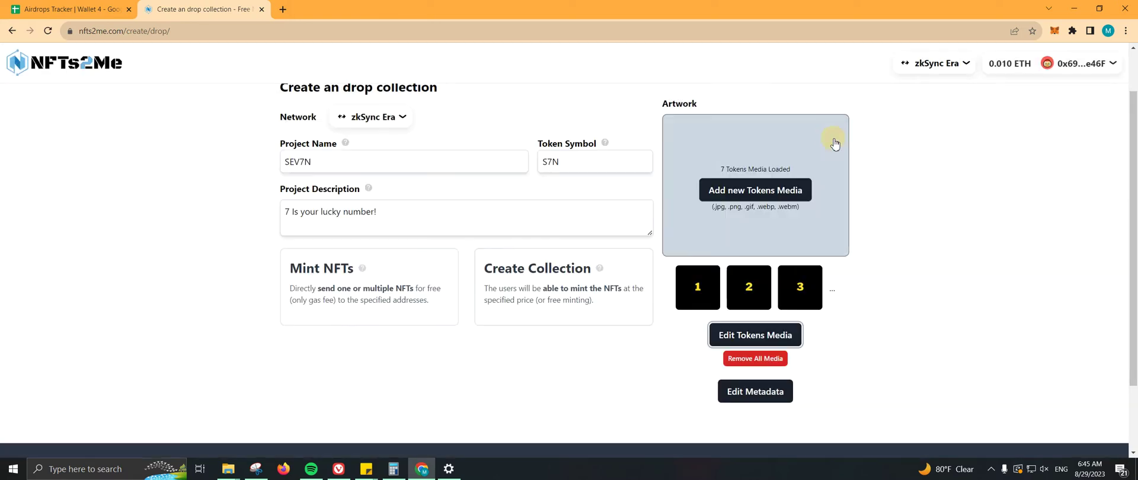
Step: Make the drop a mintable collection and begin changing the 0.1 minting fee
click(598, 304)
scroll(391, 267, down, 3)
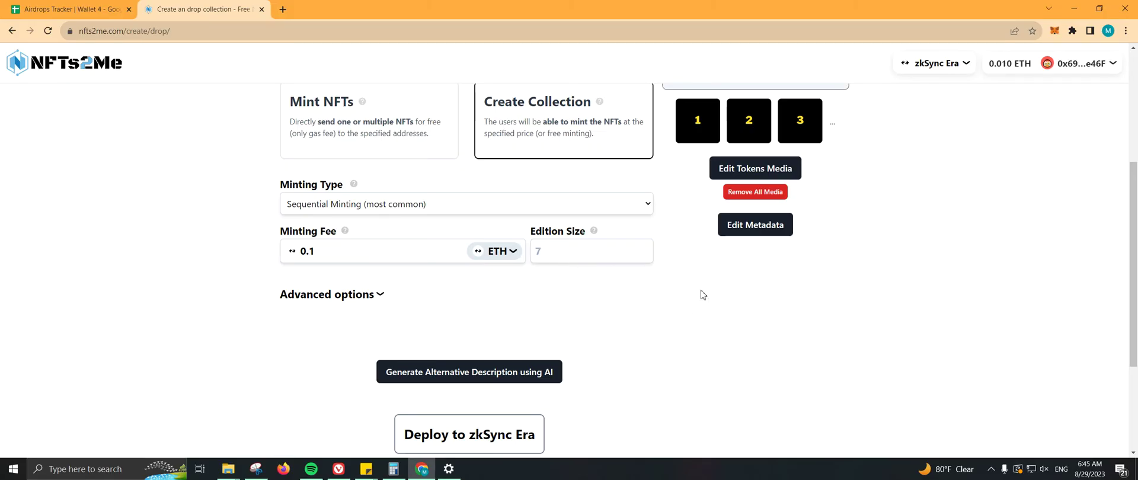
click(392, 242)
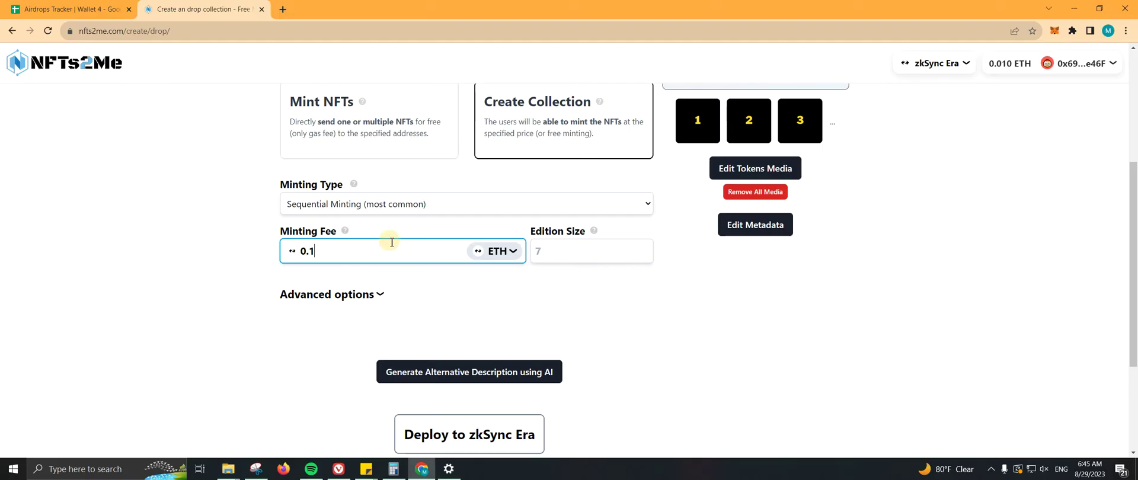
Step: Finish the 0.001 ETH minting fee and look over the advanced collection options
text(00)
scroll(711, 329, down, 1)
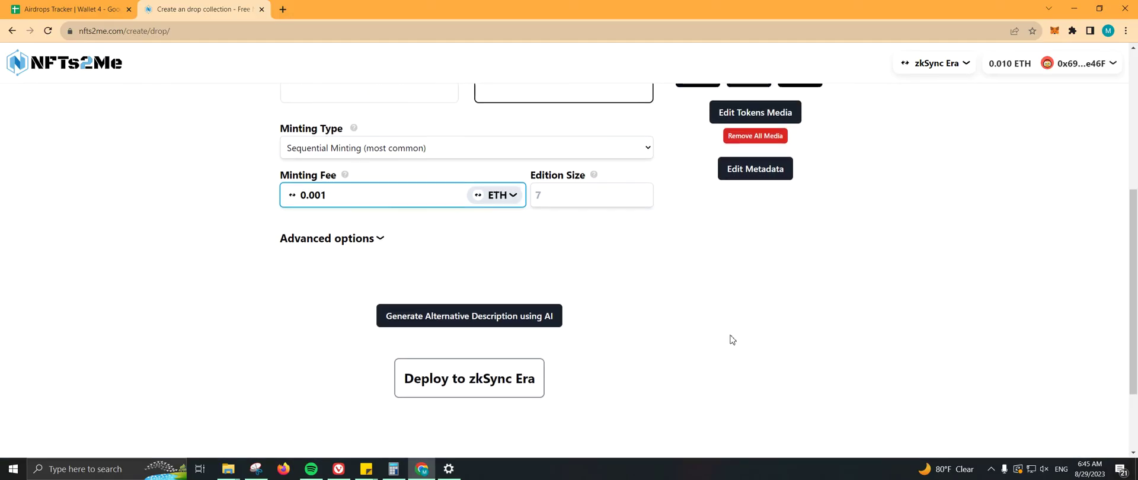
click(348, 243)
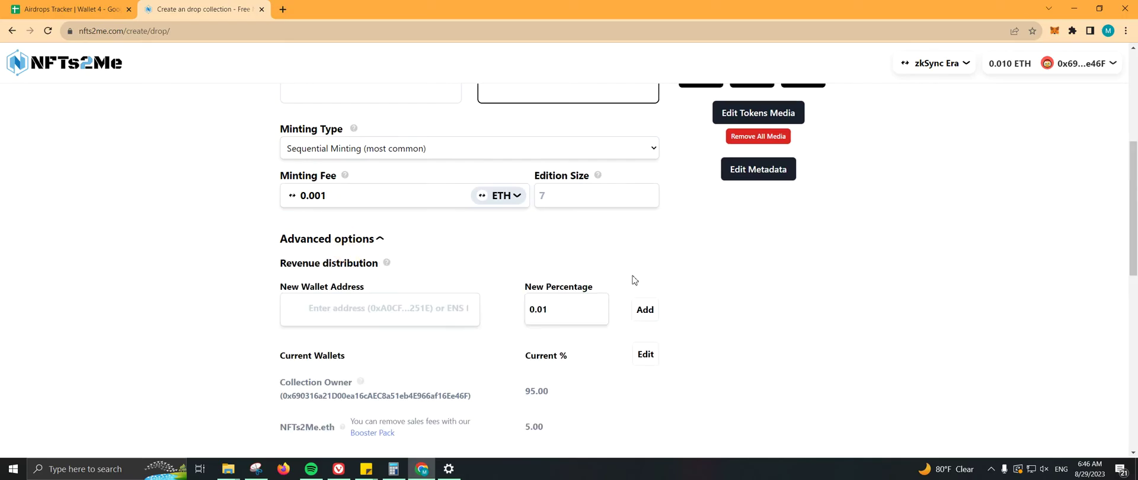
scroll(714, 259, down, 2)
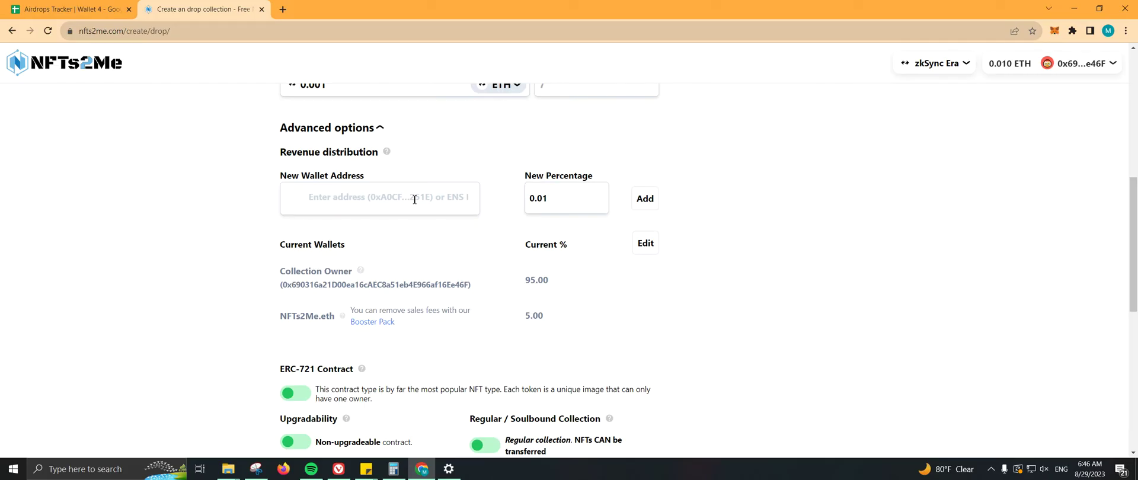
scroll(755, 212, down, 1)
scroll(755, 212, down, 1)
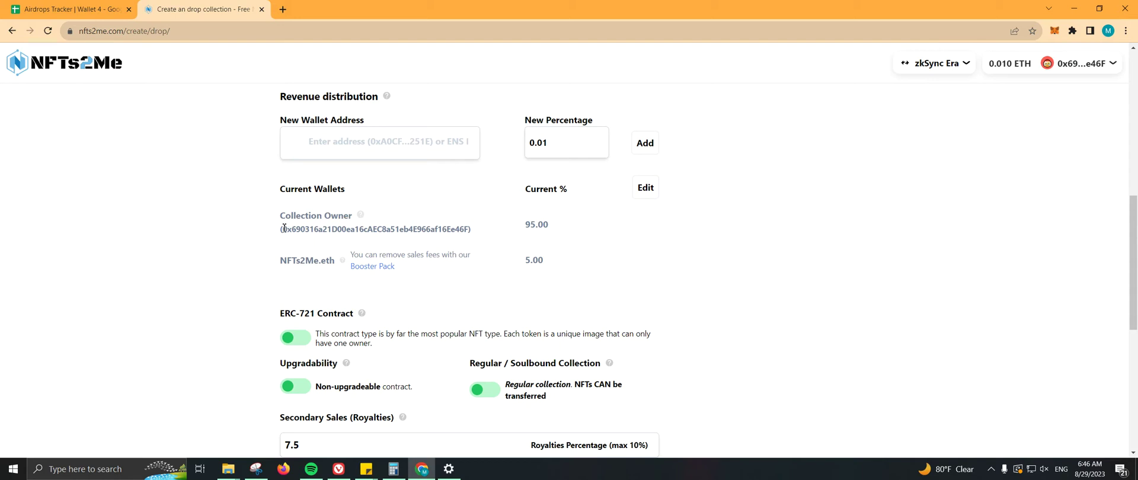
drag(284, 228, 695, 255)
click(695, 255)
scroll(786, 282, down, 3)
scroll(786, 282, down, 2)
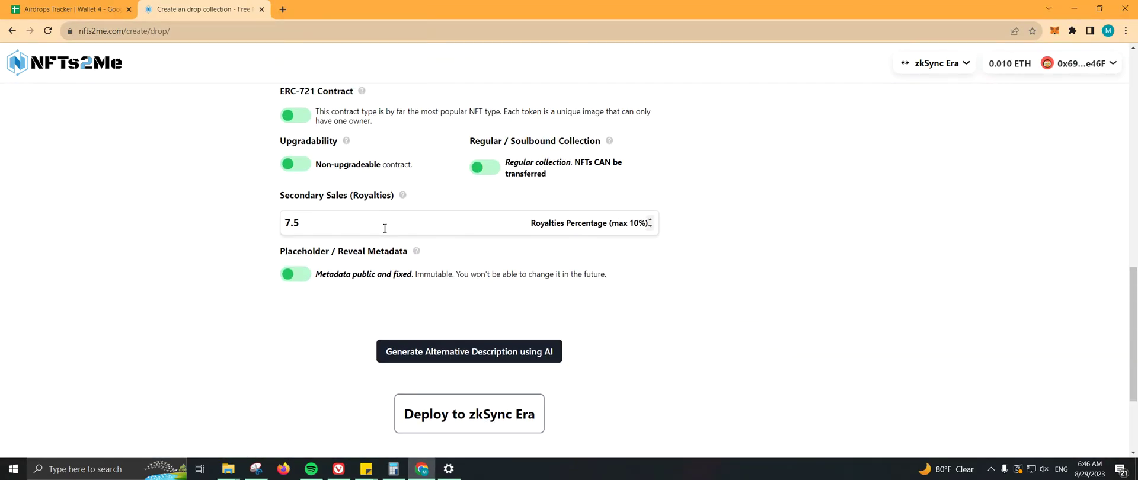
Step: Lower the royalties percentage from 7.5% to 5%
click(385, 228)
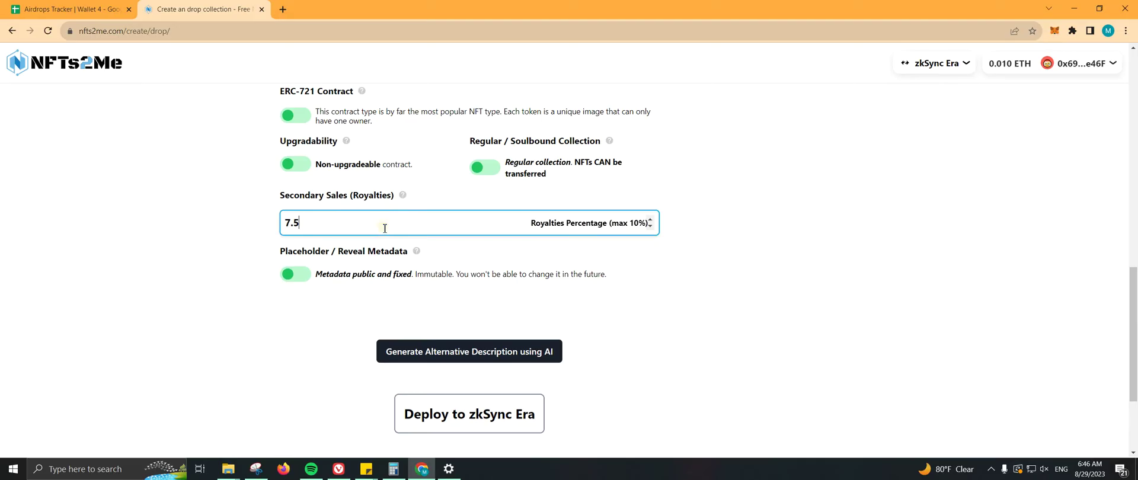
double_click(385, 228)
text(5)
click(836, 250)
Step: Deploy the SEV7N collection to zkSync Era
scroll(834, 253, up, 1)
scroll(833, 252, up, 1)
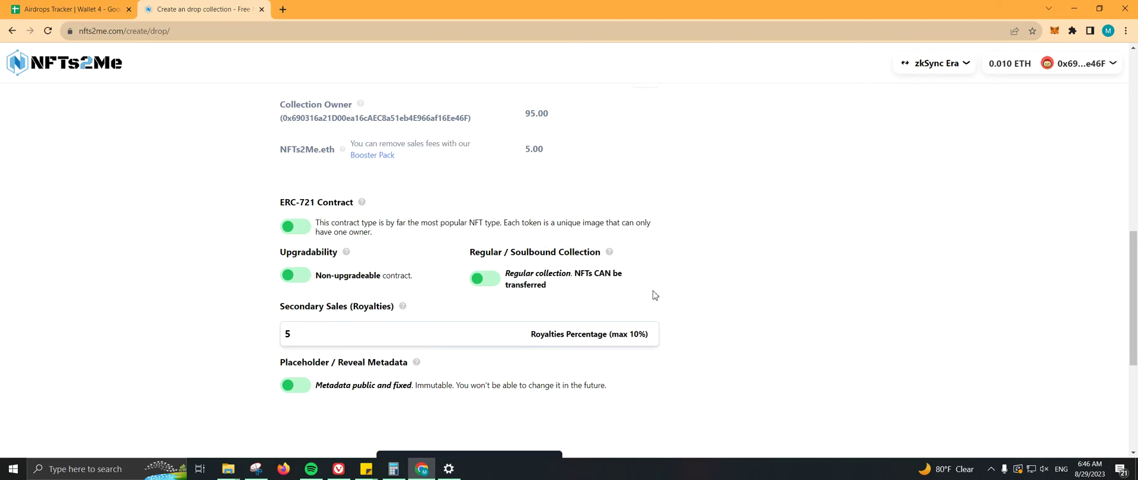
scroll(711, 243, down, 2)
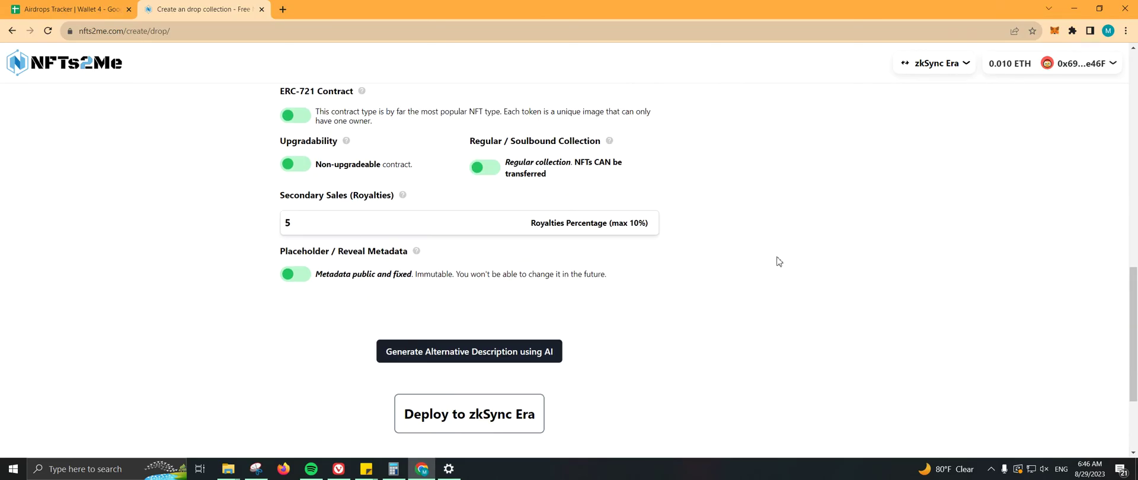
scroll(778, 259, down, 2)
click(486, 304)
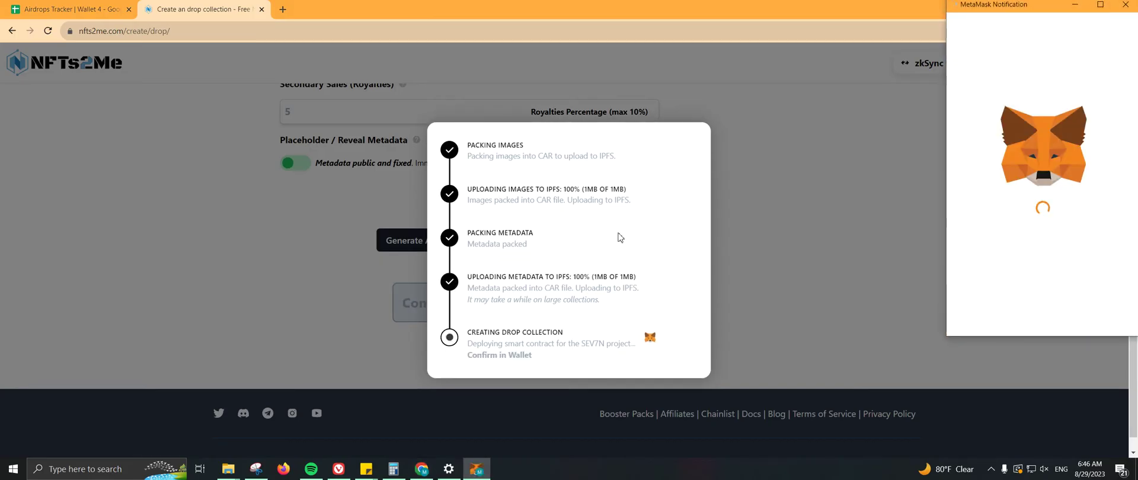
Step: Confirm the deployment transaction in MetaMask and dismiss the congratulations summary
drag(1007, 10, 859, 29)
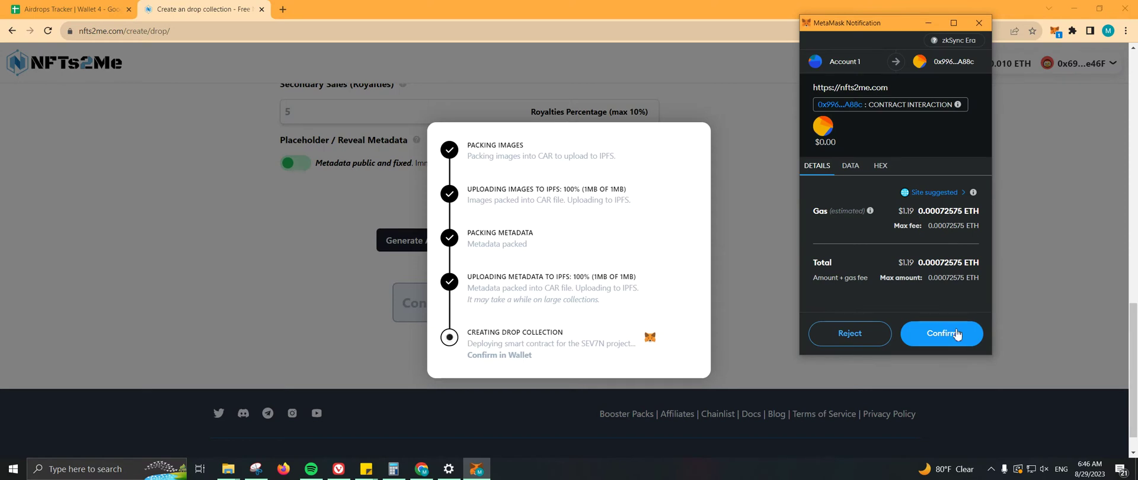
click(949, 334)
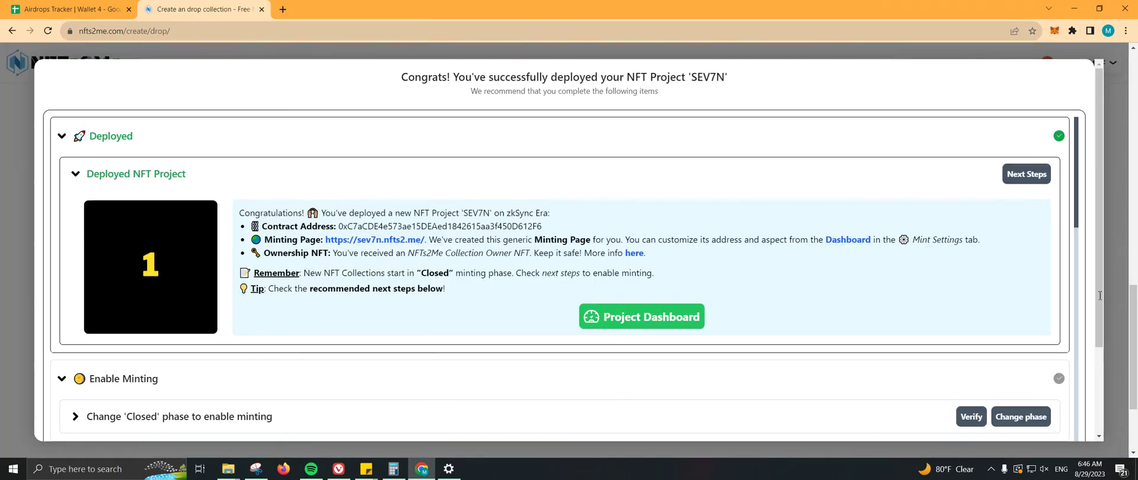
scroll(1100, 295, down, 10)
key(Escape)
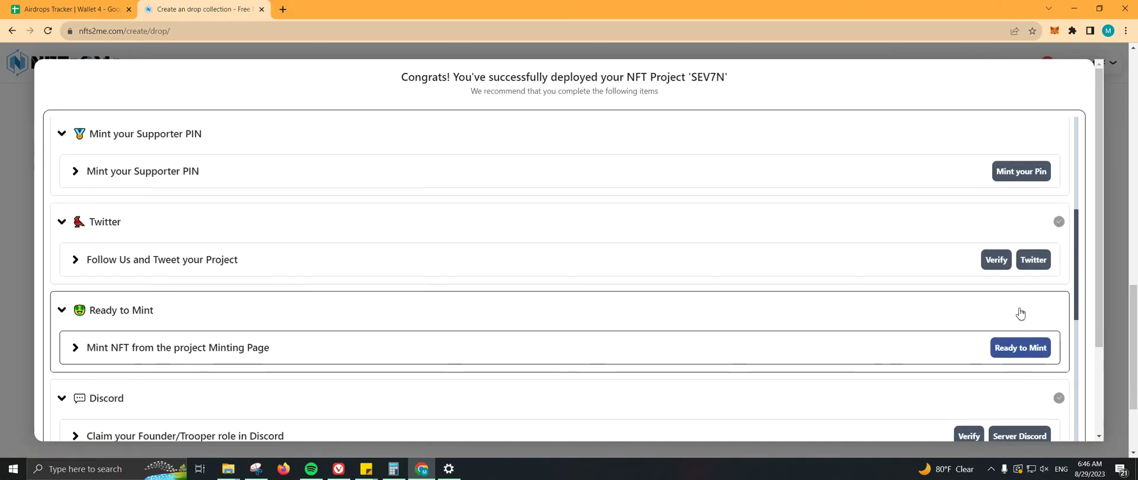
Step: Expand the enable-minting instructions and open the SEV7N project dashboard
scroll(1008, 310, up, 3)
key(Escape)
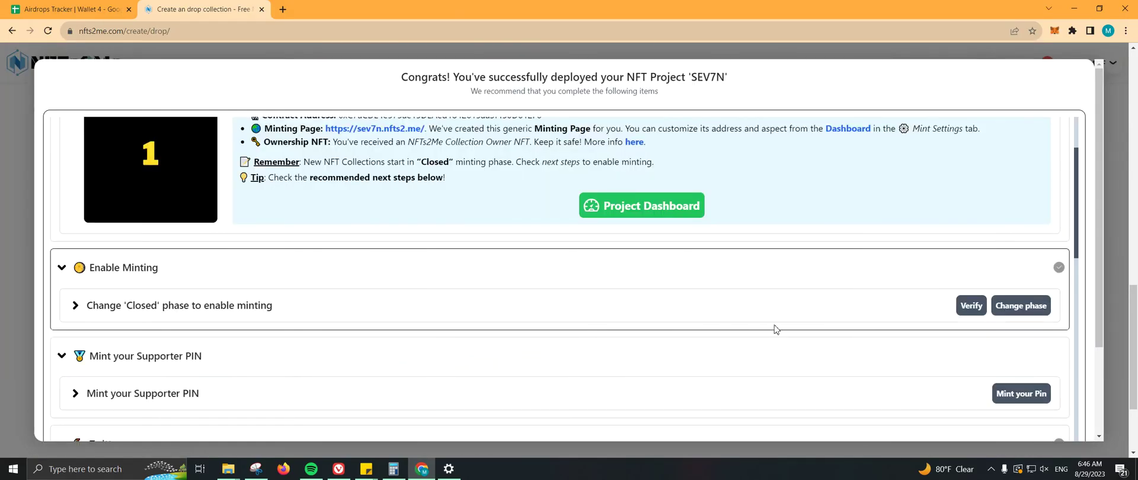
click(775, 306)
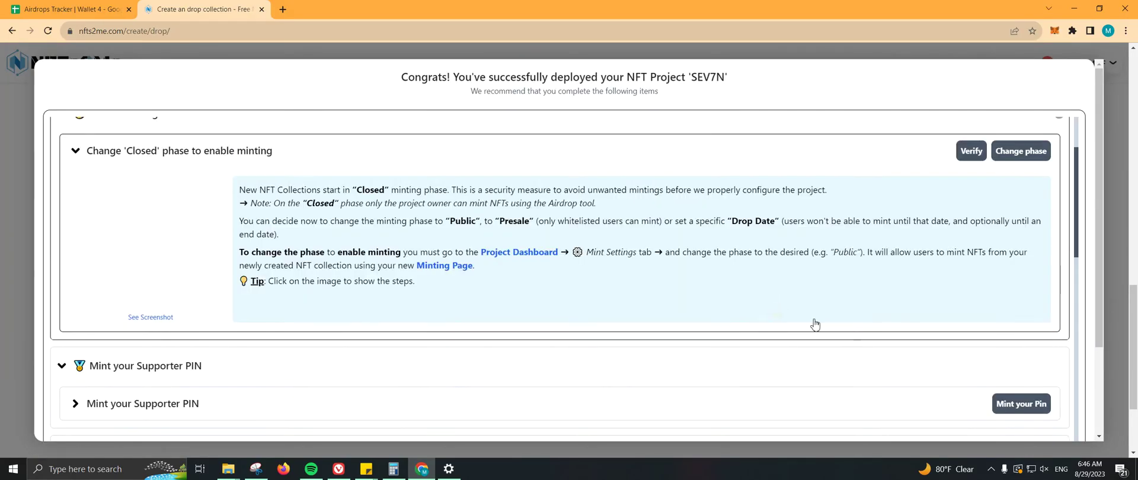
click(508, 253)
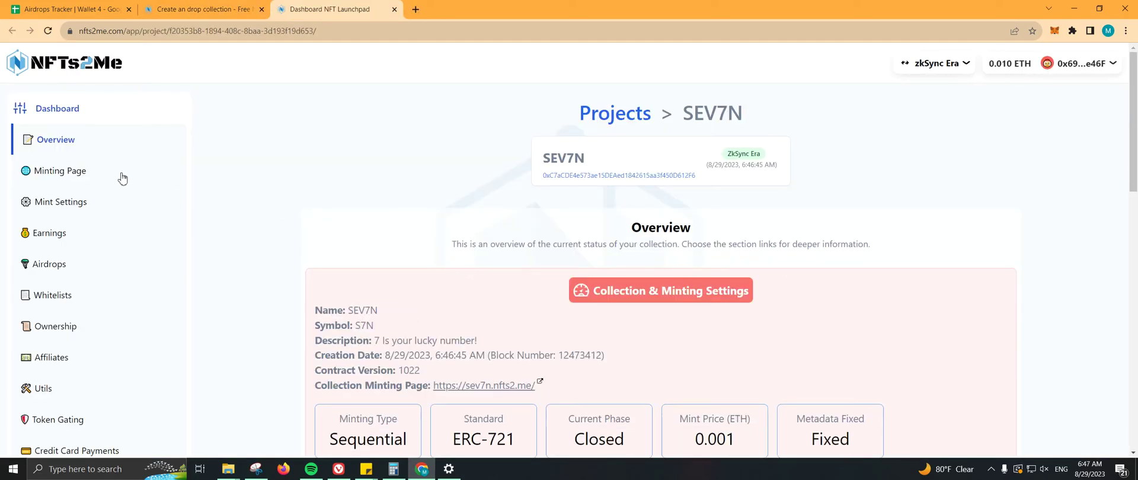
Step: Set the SEV7N mint phase to Public (Open) and confirm the Set Phase transaction in MetaMask
click(101, 201)
scroll(686, 204, down, 2)
scroll(686, 203, down, 6)
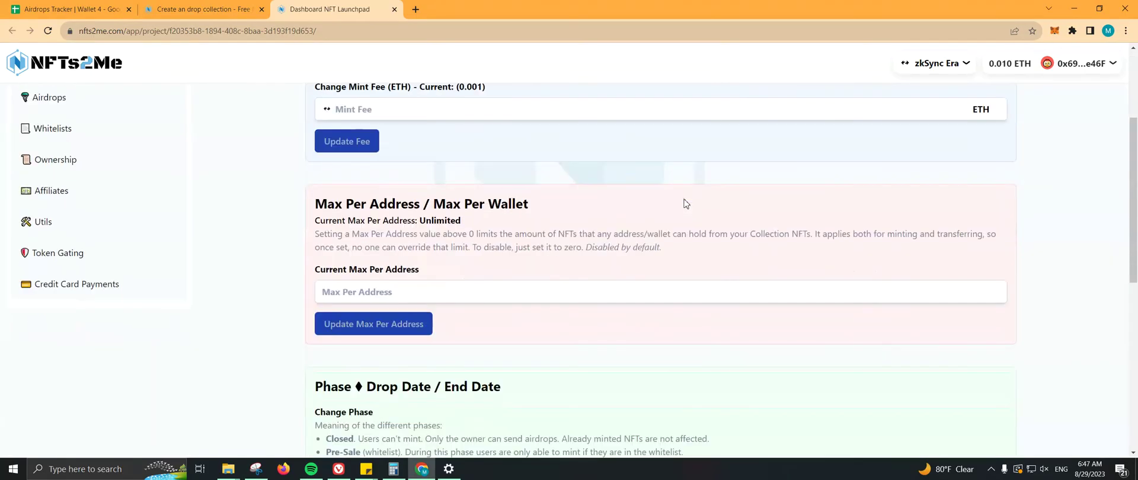
click(364, 179)
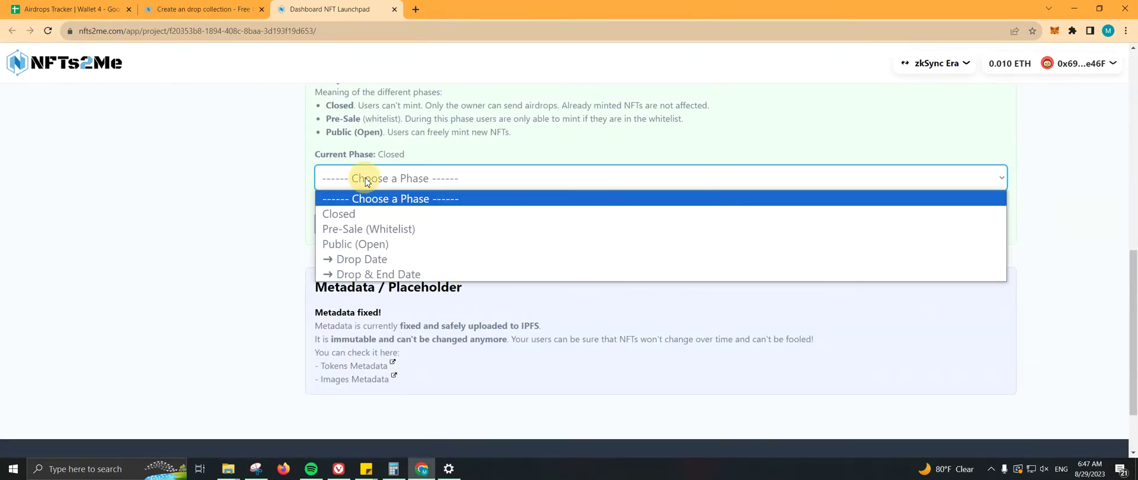
click(374, 244)
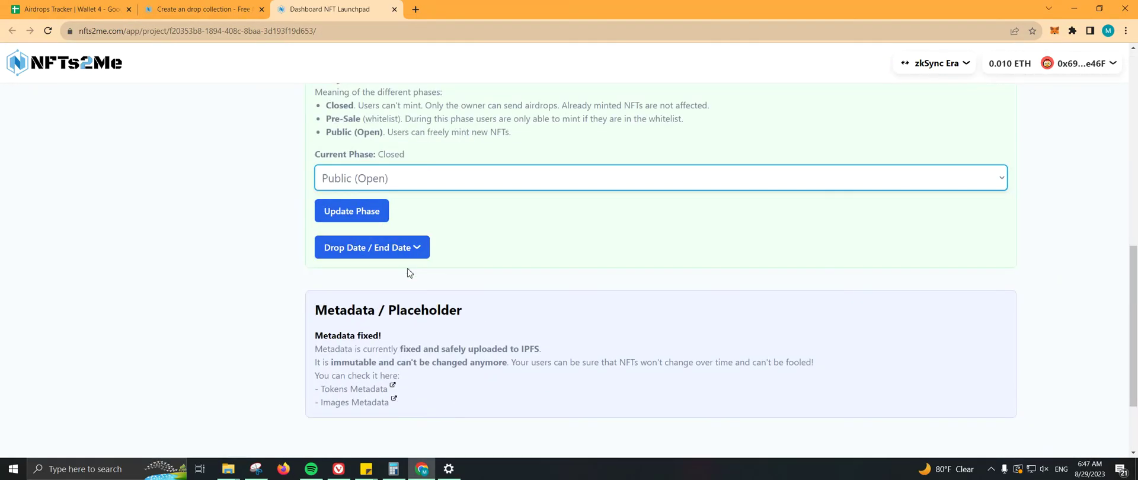
click(356, 212)
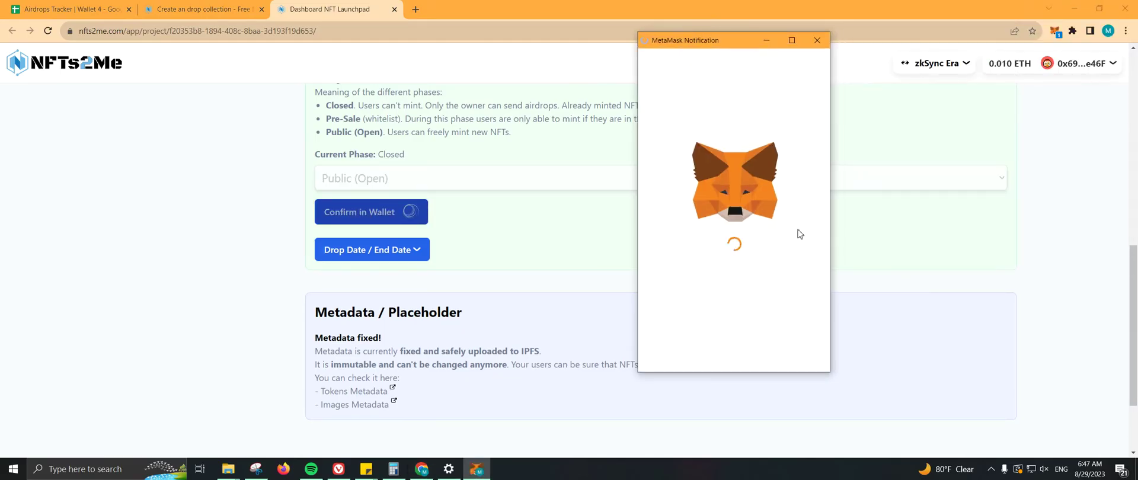
click(773, 365)
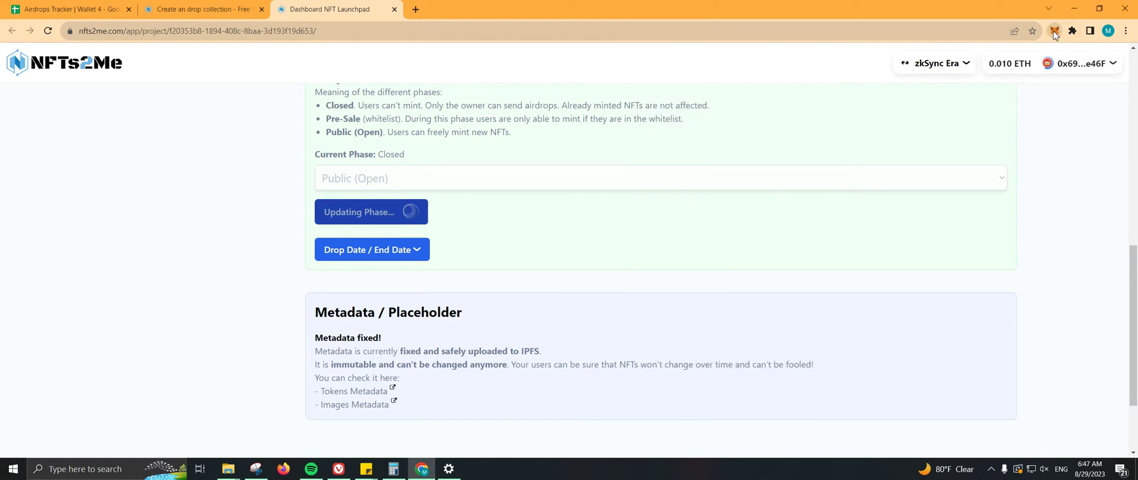
click(1055, 31)
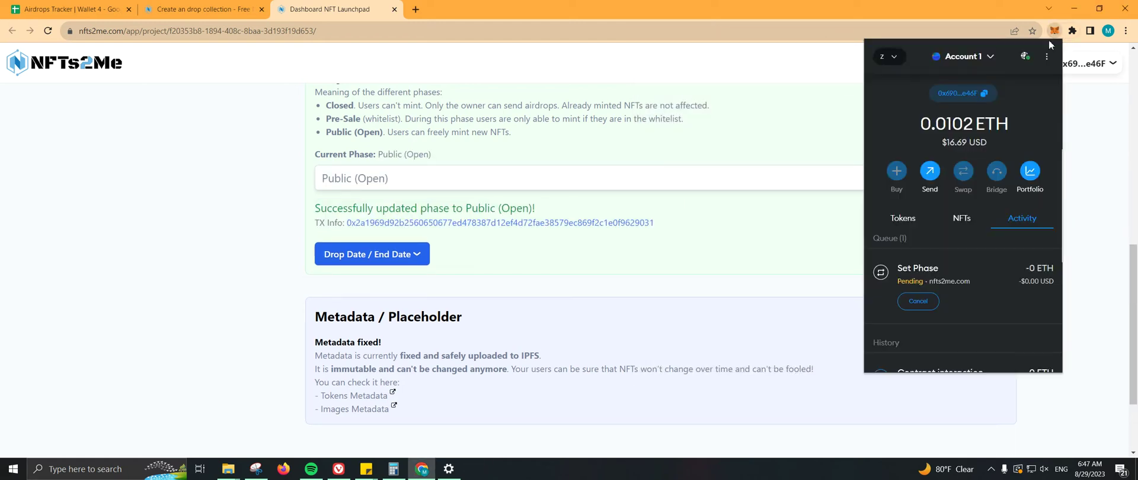
Step: Inspect the contract interaction and Set Phase transaction details, then return to the creation tab
scroll(965, 319, down, 3)
click(969, 284)
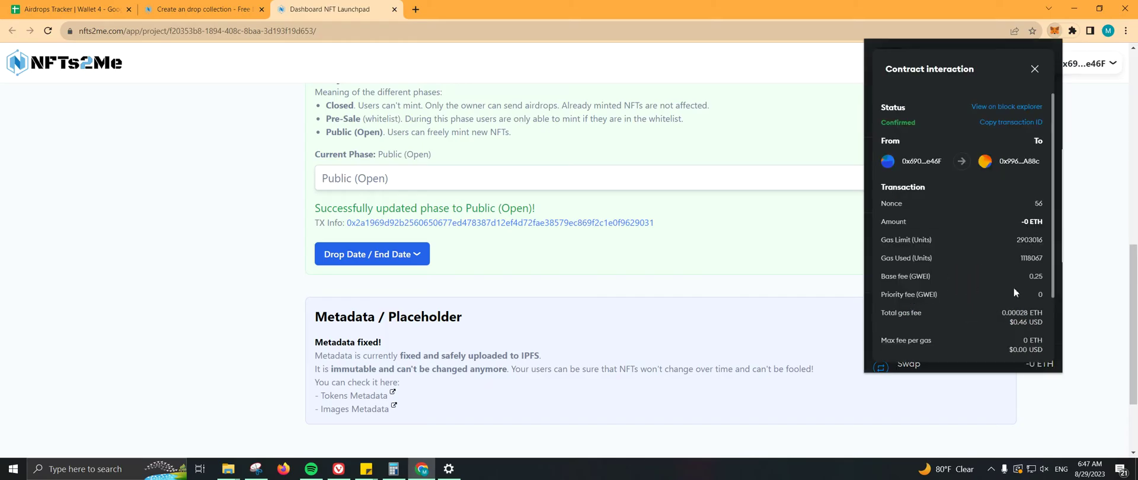
drag(1026, 324, 1012, 324)
click(1034, 69)
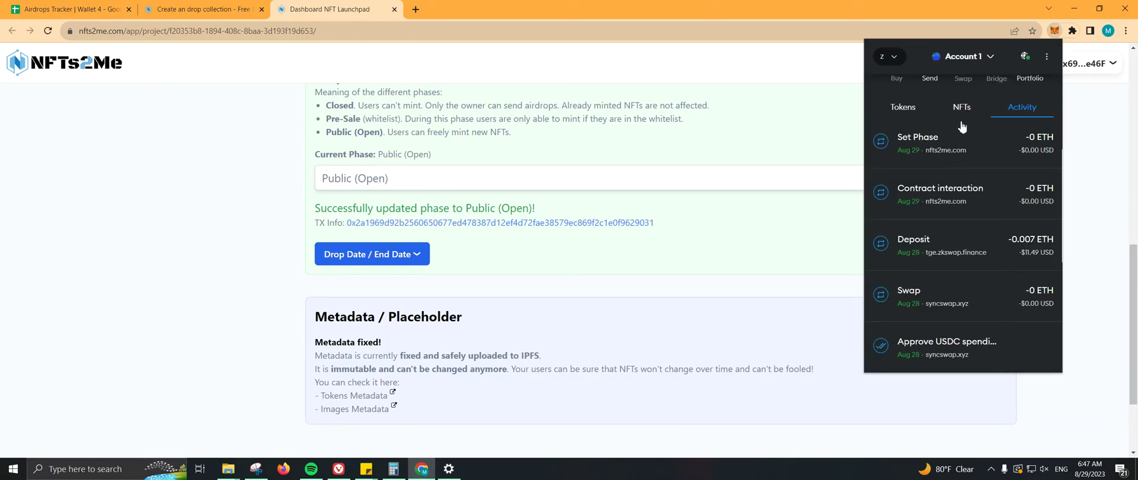
click(1029, 149)
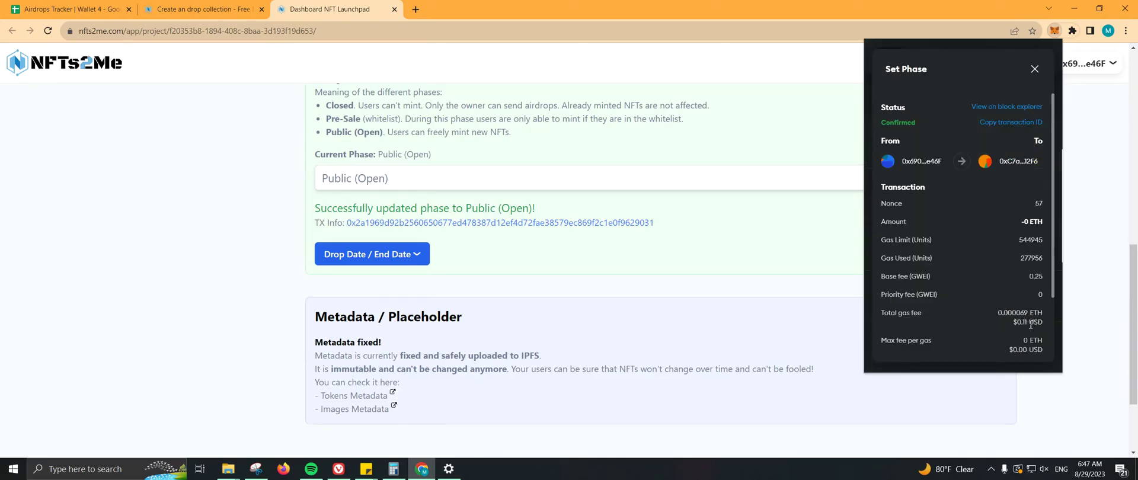
click(232, 204)
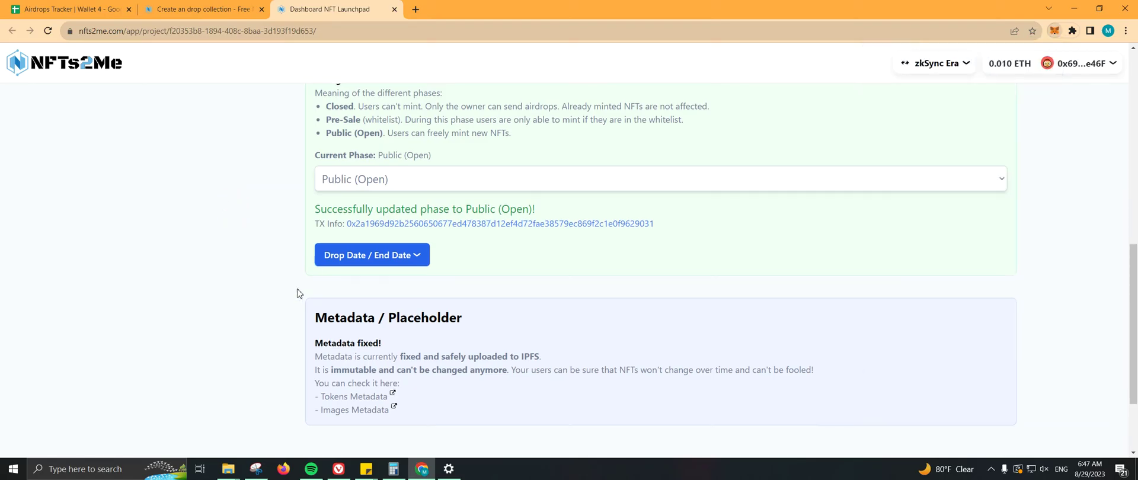
scroll(300, 293, up, 3)
key(ctrl+shift+Tab)
Step: Claim the Bronze Supporter PIN and confirm its 0.000777 ETH transaction in MetaMask
scroll(408, 249, down, 1)
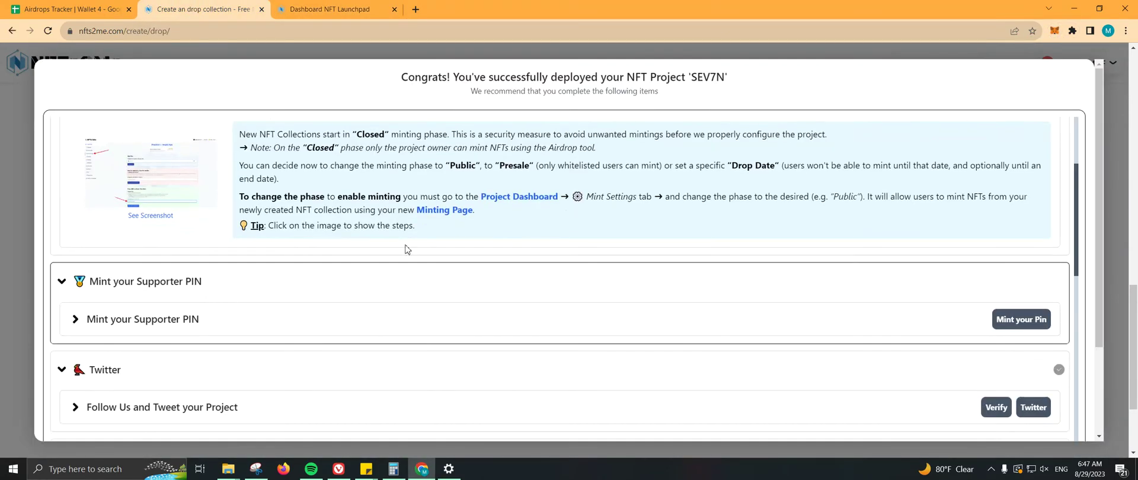
scroll(407, 249, up, 3)
scroll(384, 293, down, 3)
click(212, 291)
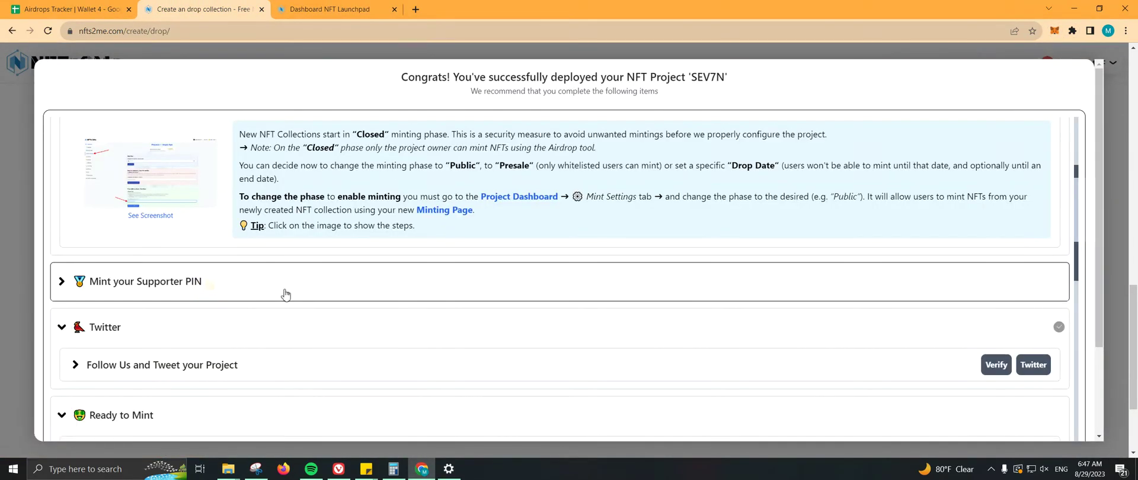
click(361, 287)
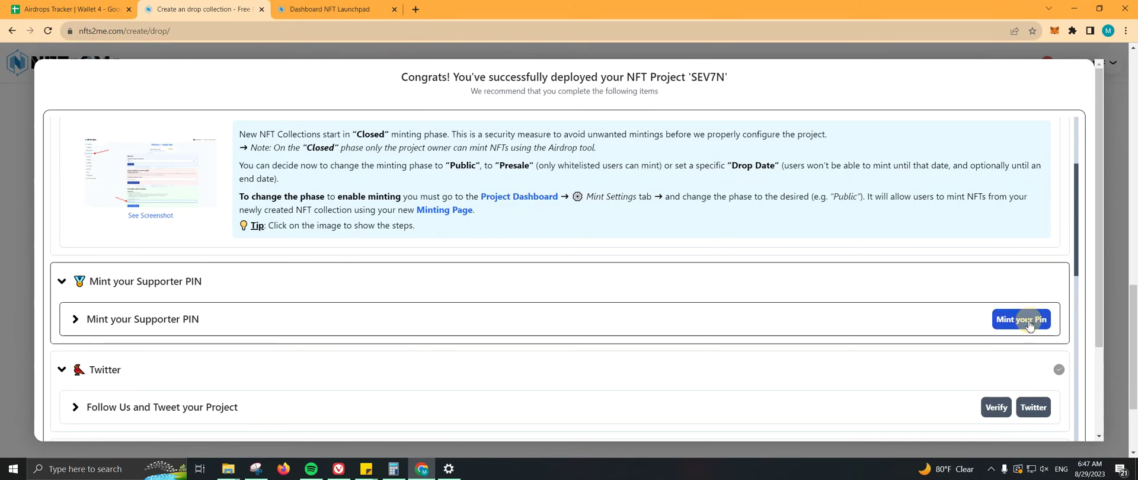
scroll(102, 287, down, 2)
click(93, 211)
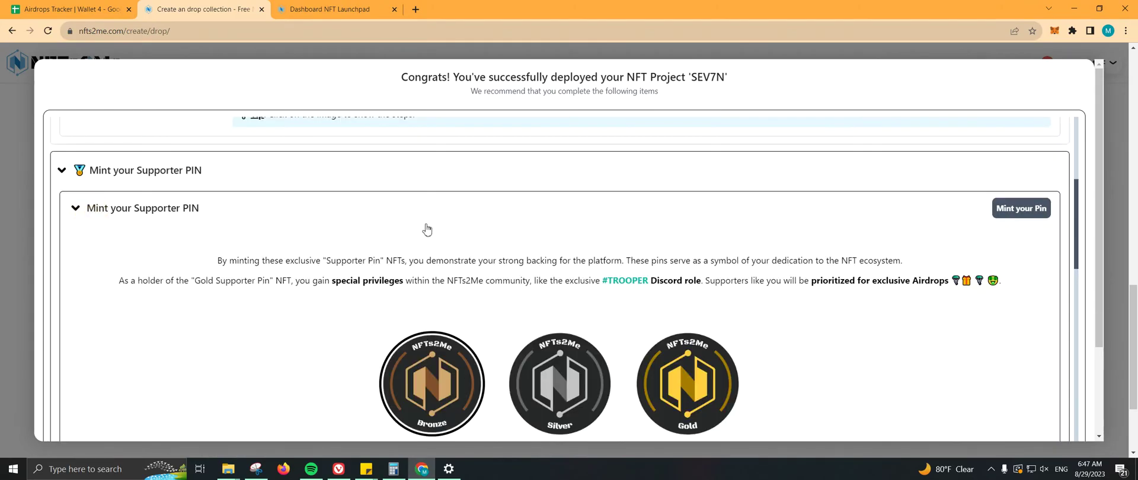
scroll(427, 228, down, 3)
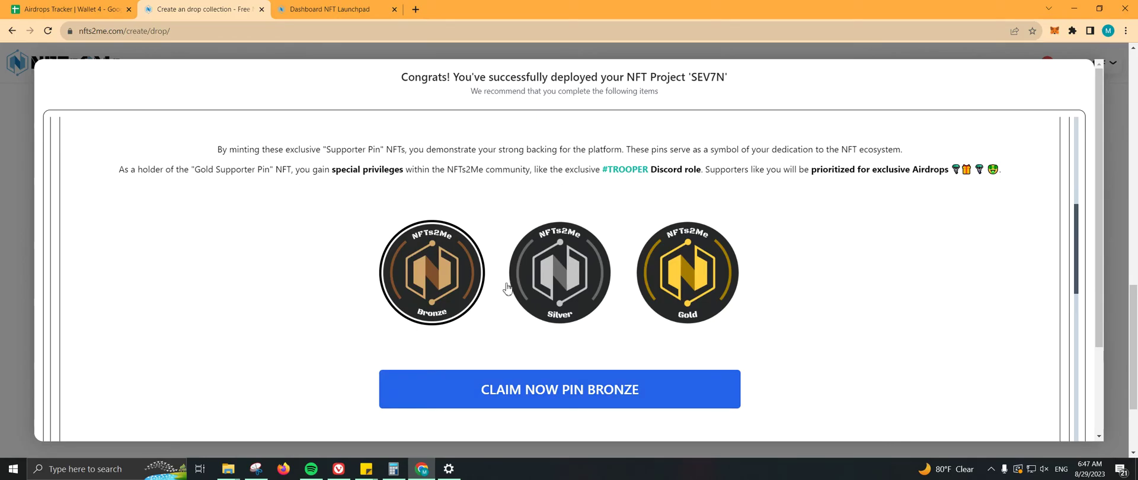
click(596, 402)
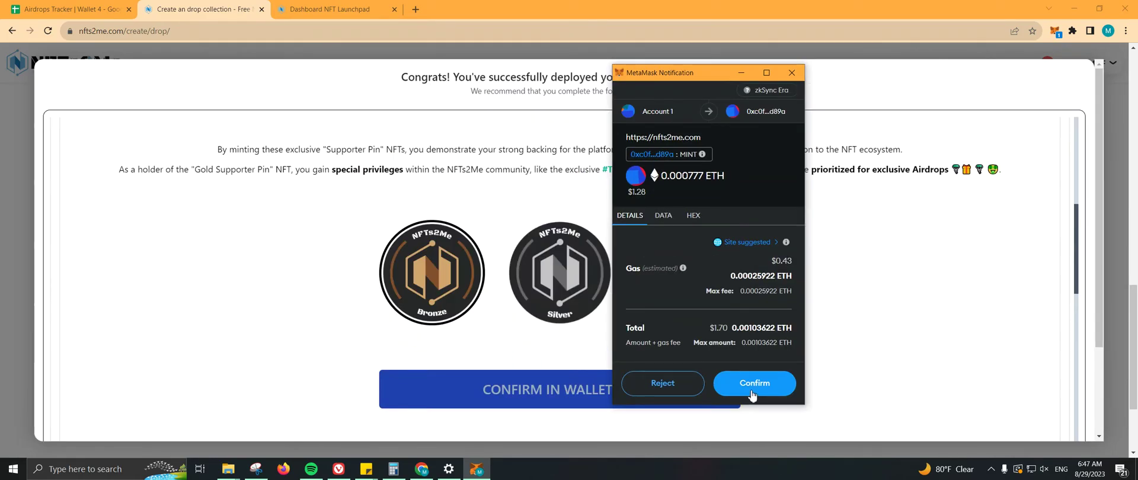
click(755, 384)
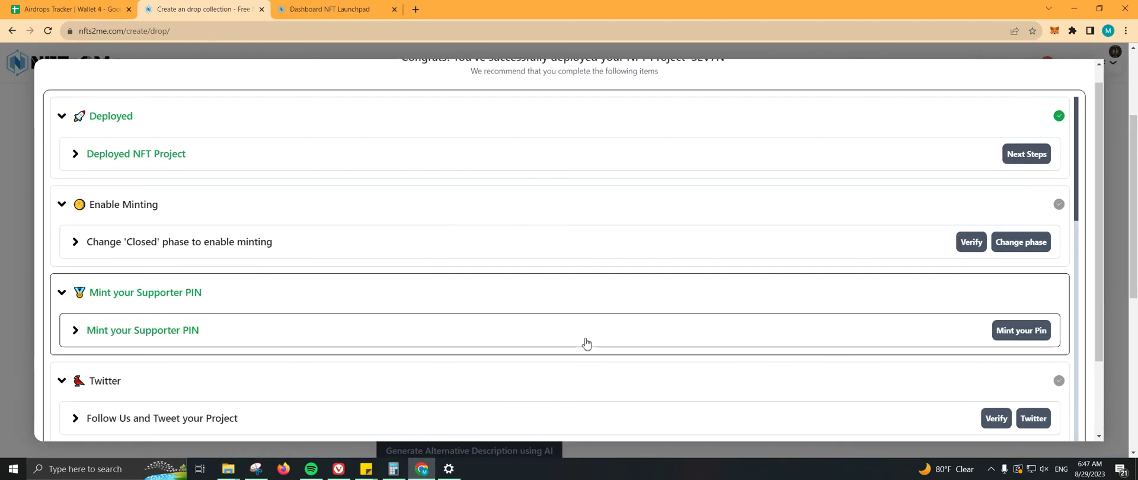
Step: Verify the Enable Minting task as complete and expand the minting page instructions
click(198, 241)
click(971, 243)
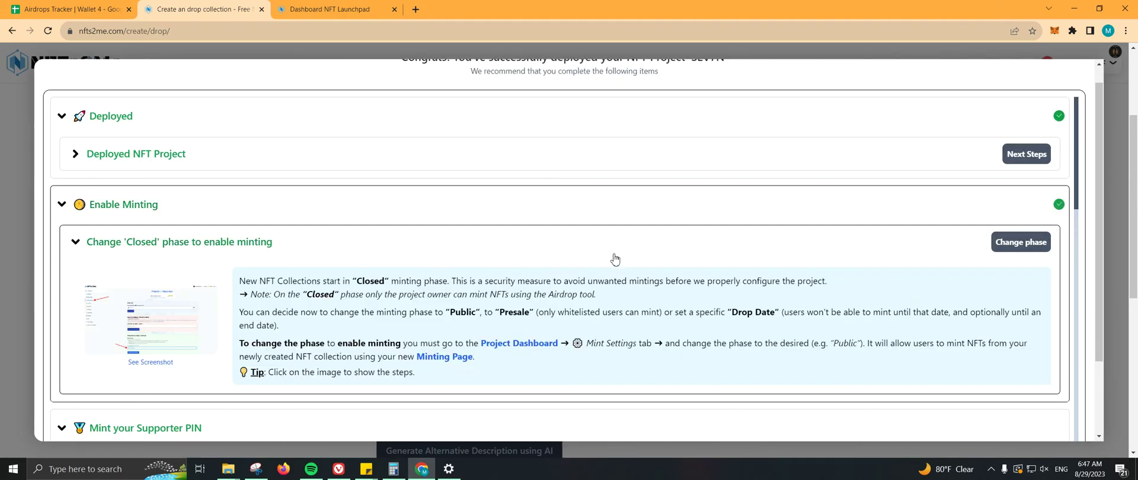
scroll(890, 291, down, 8)
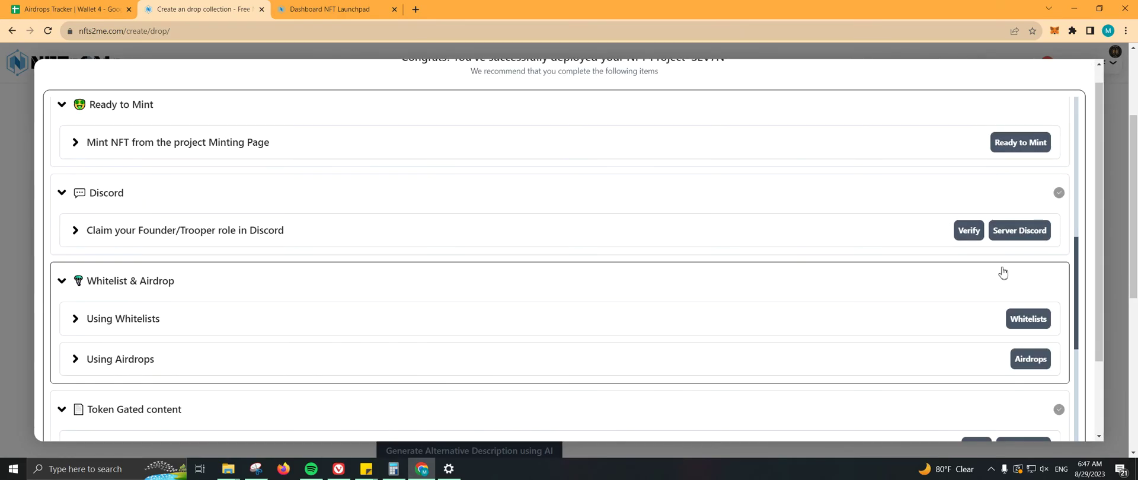
scroll(474, 261, up, 1)
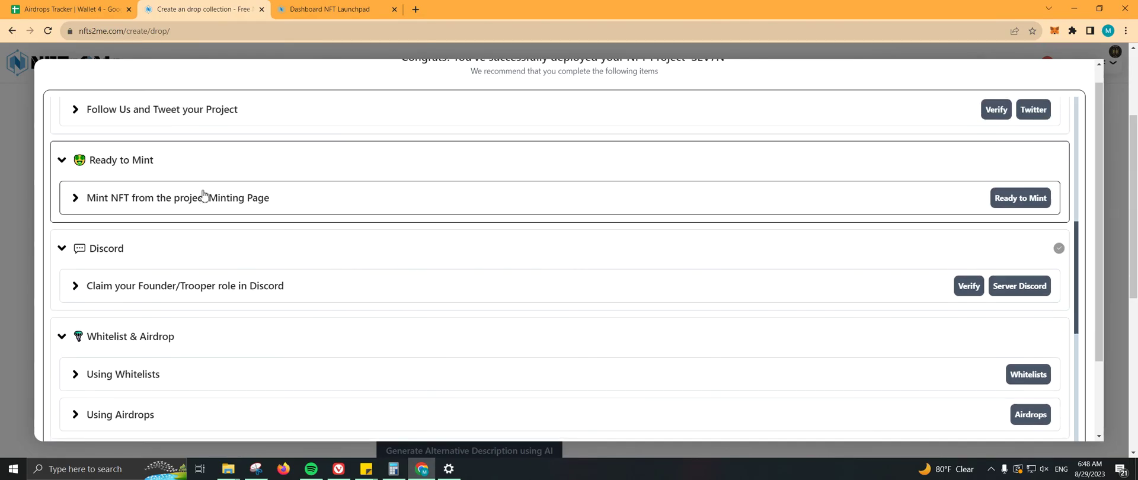
click(219, 206)
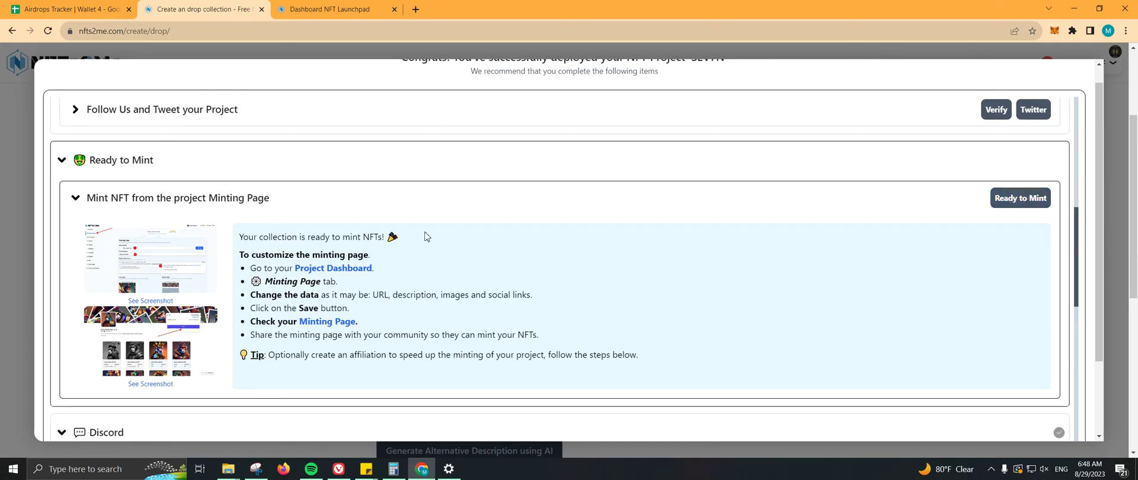
Step: Review the SEV7N Minting Page settings and visit the live page at sev7n.nfts2.me
click(354, 269)
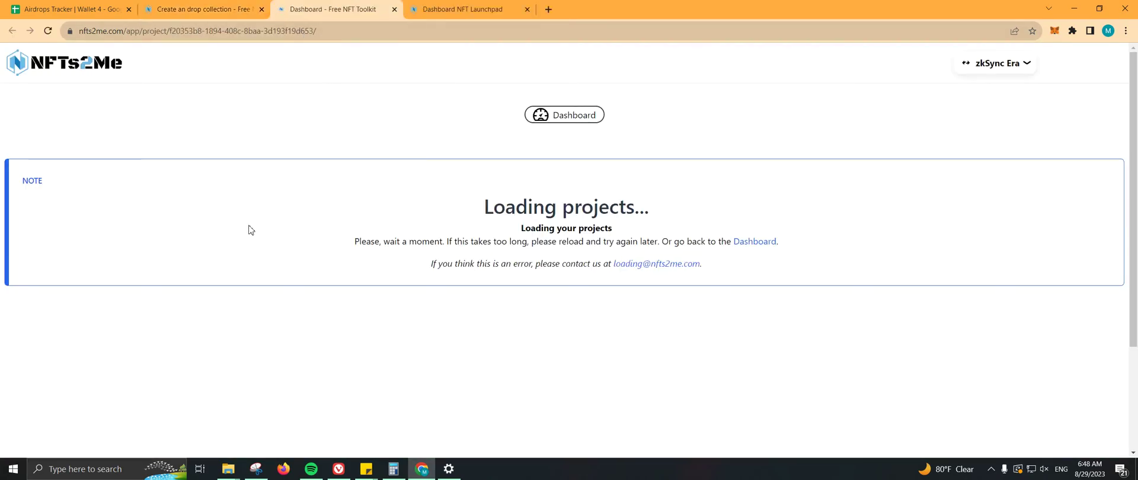
click(70, 171)
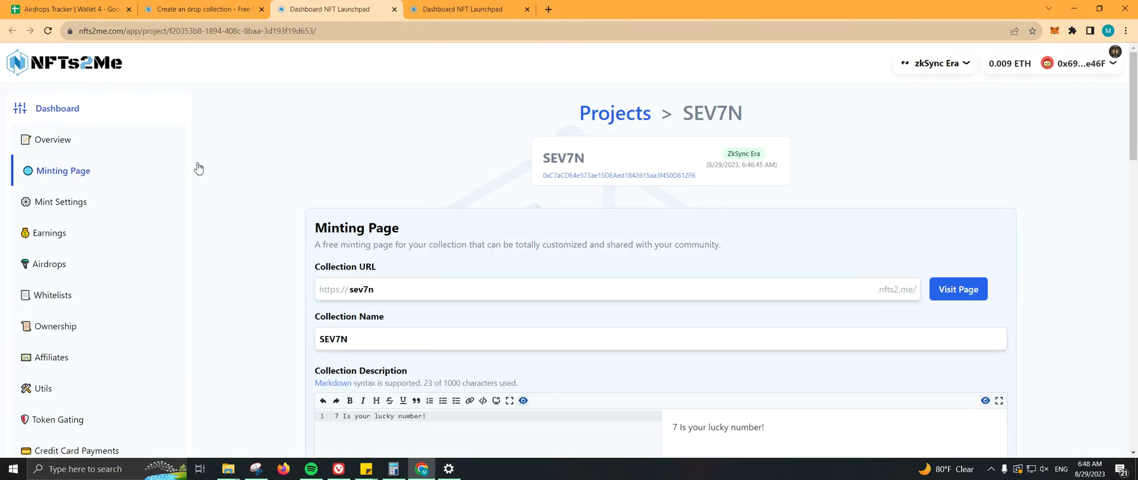
scroll(1004, 224, down, 10)
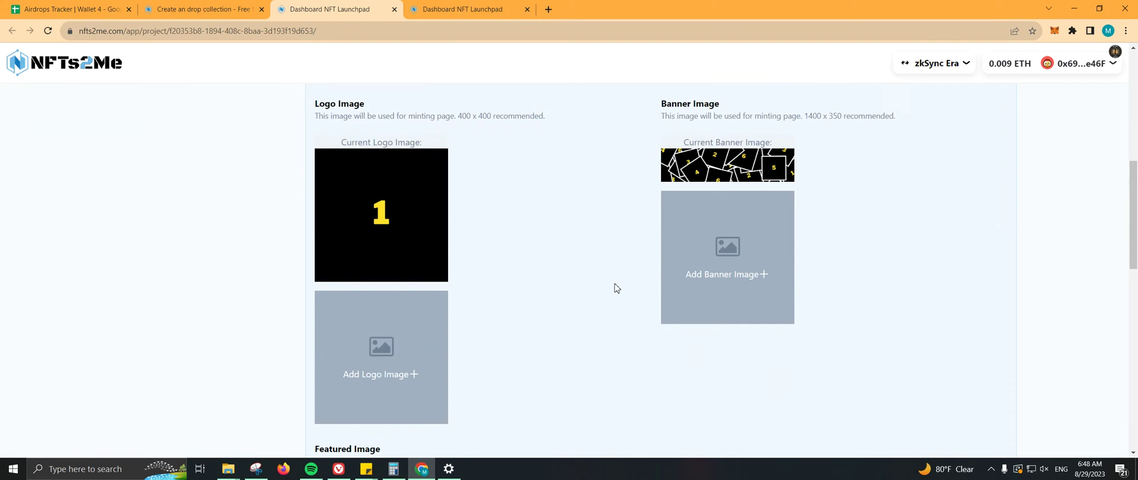
scroll(537, 332, down, 8)
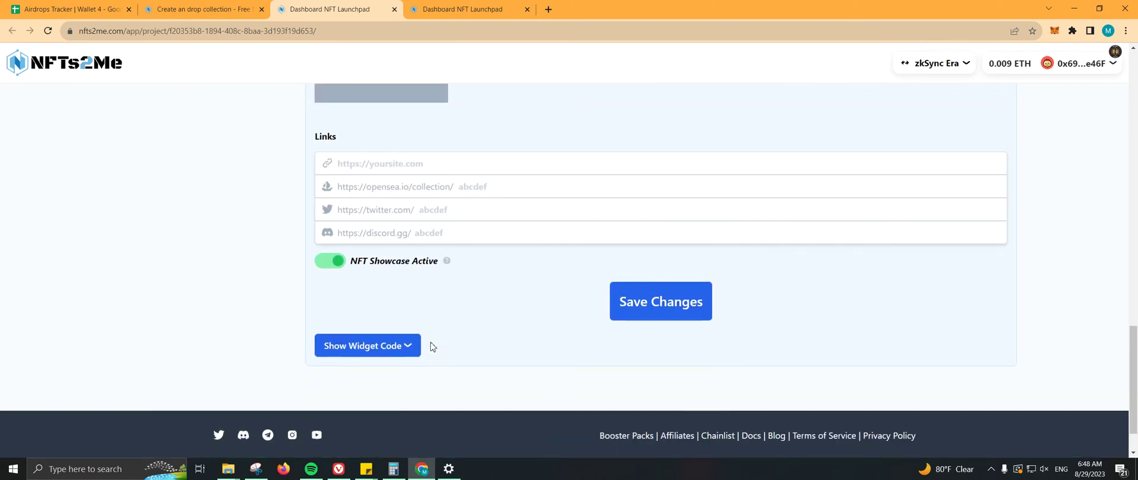
scroll(509, 345, up, 18)
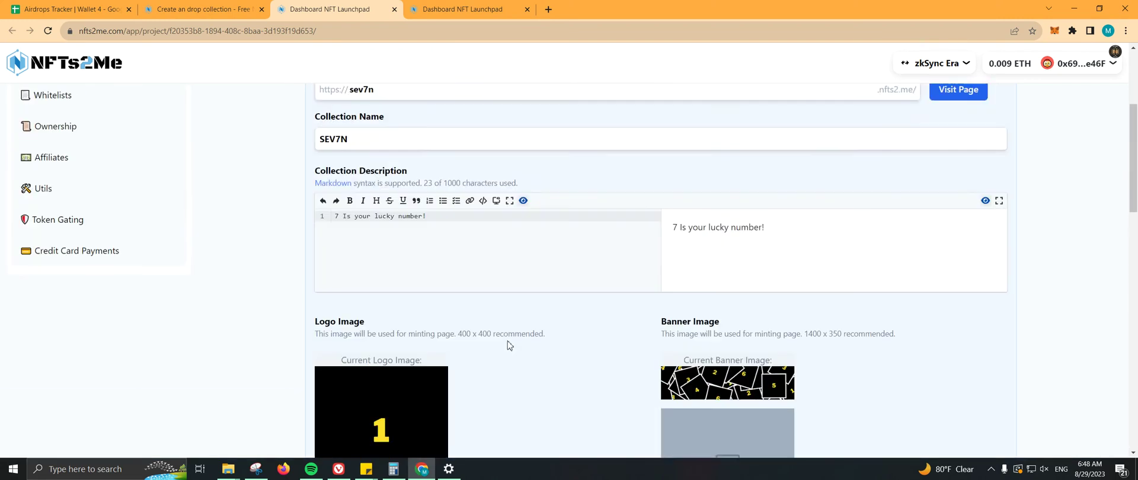
scroll(509, 342, down, 1)
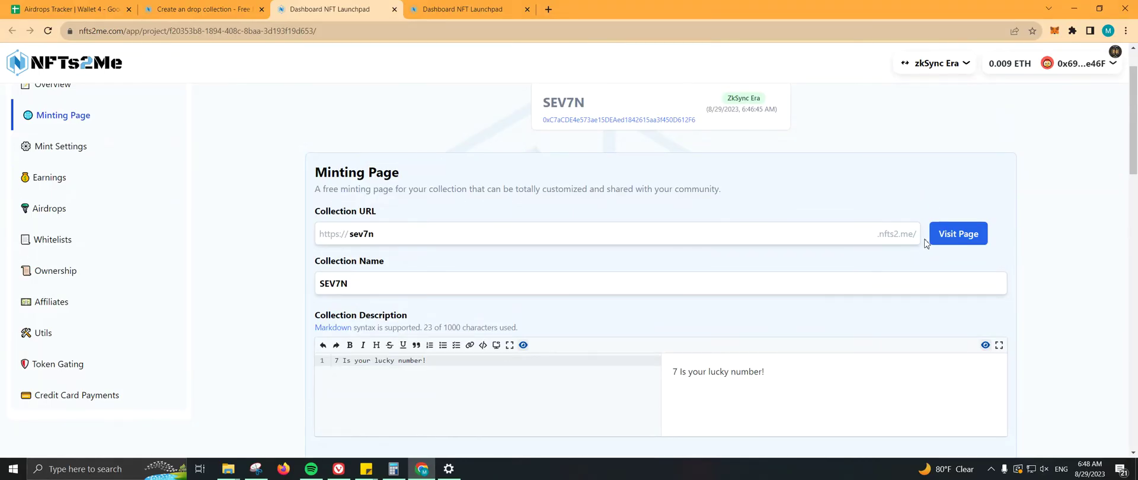
click(945, 230)
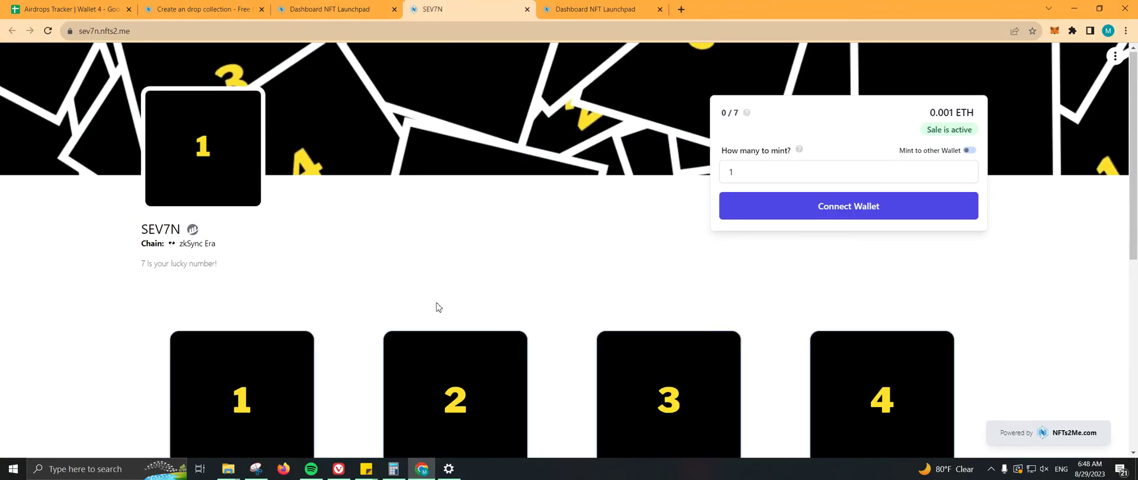
Step: Review the seven SEV7N NFTs listed at 0.001 ETH with sale active, then return to the dashboard
scroll(436, 307, down, 3)
scroll(913, 329, down, 4)
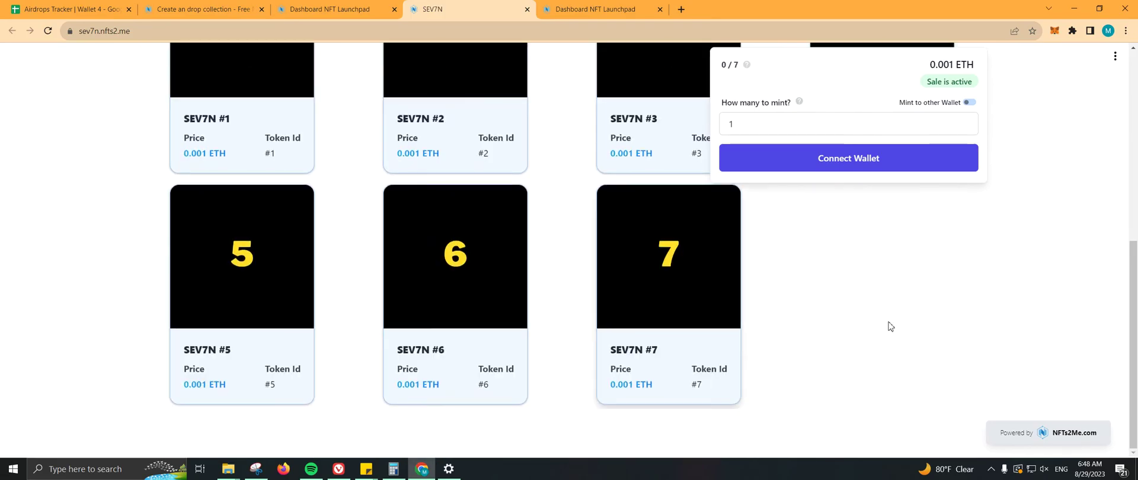
scroll(877, 332, up, 4)
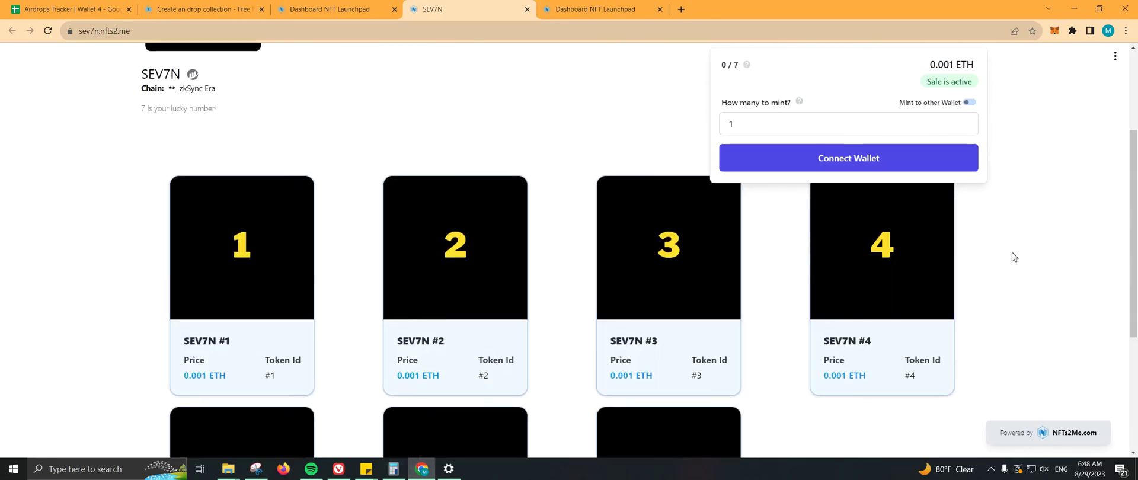
scroll(1015, 257, up, 2)
scroll(966, 273, down, 3)
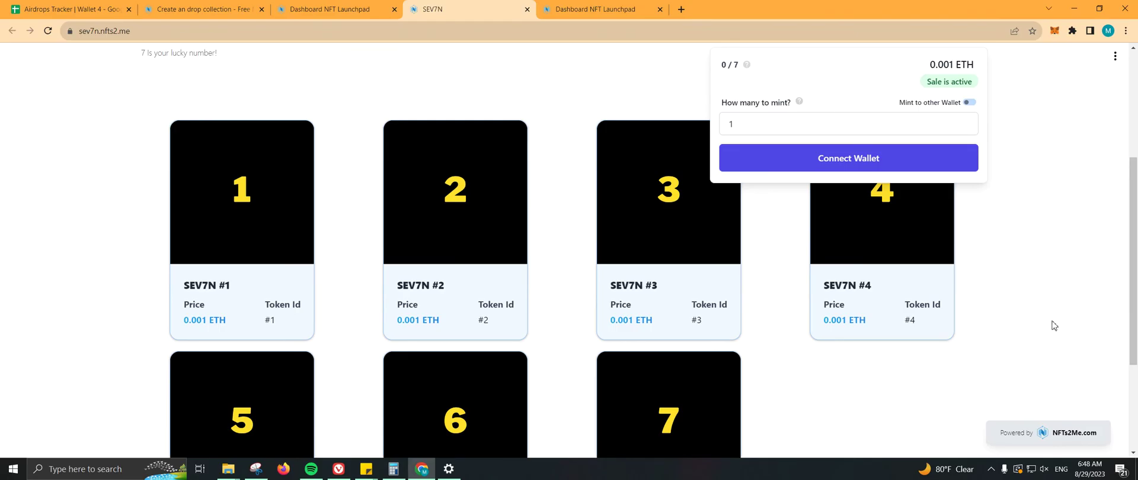
scroll(1054, 326, up, 2)
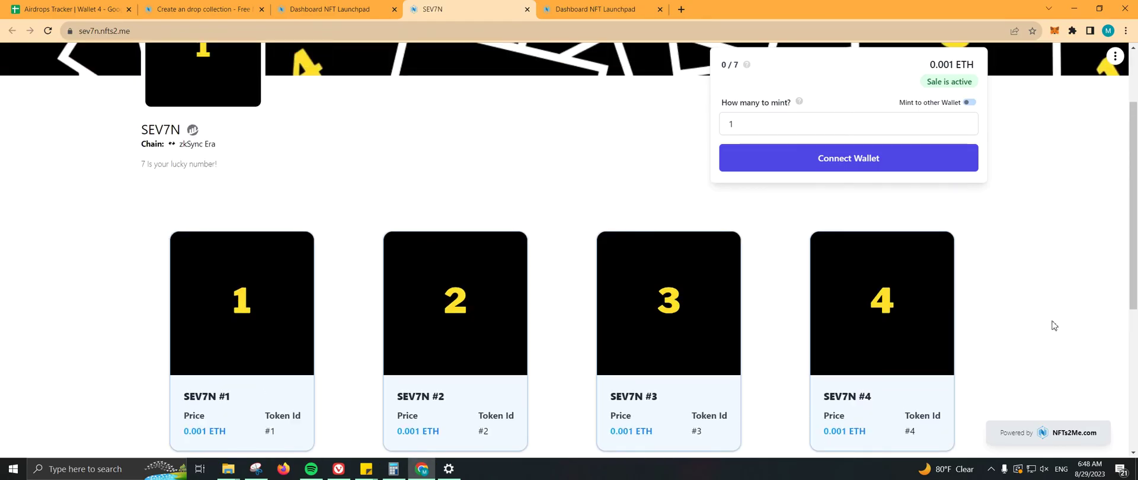
scroll(1027, 307, down, 1)
scroll(1025, 305, up, 2)
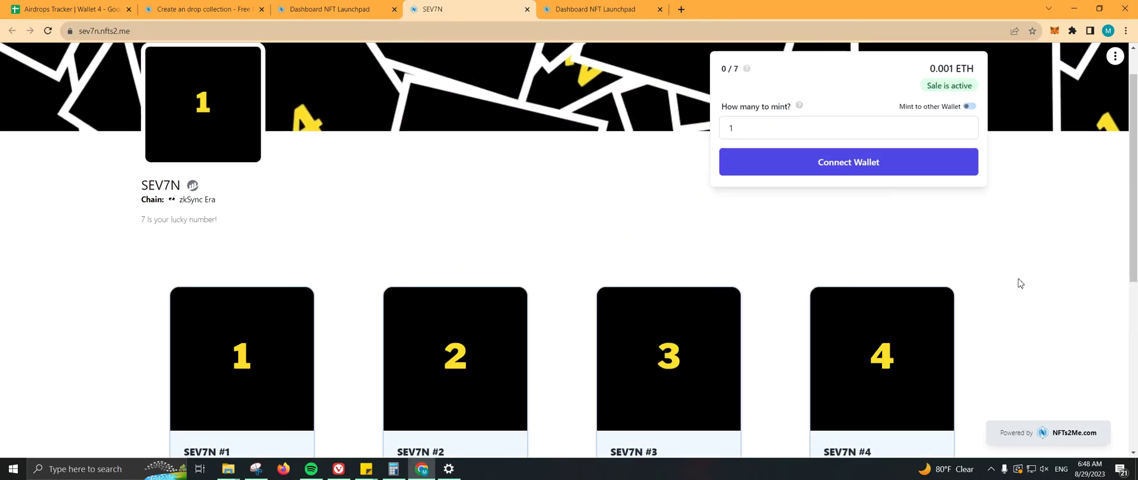
scroll(560, 320, up, 1)
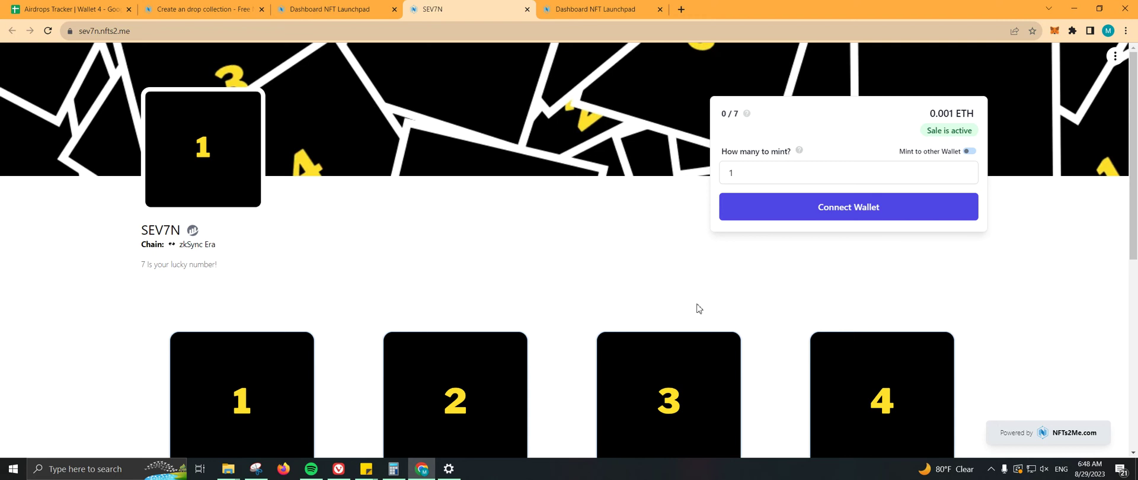
click(330, 9)
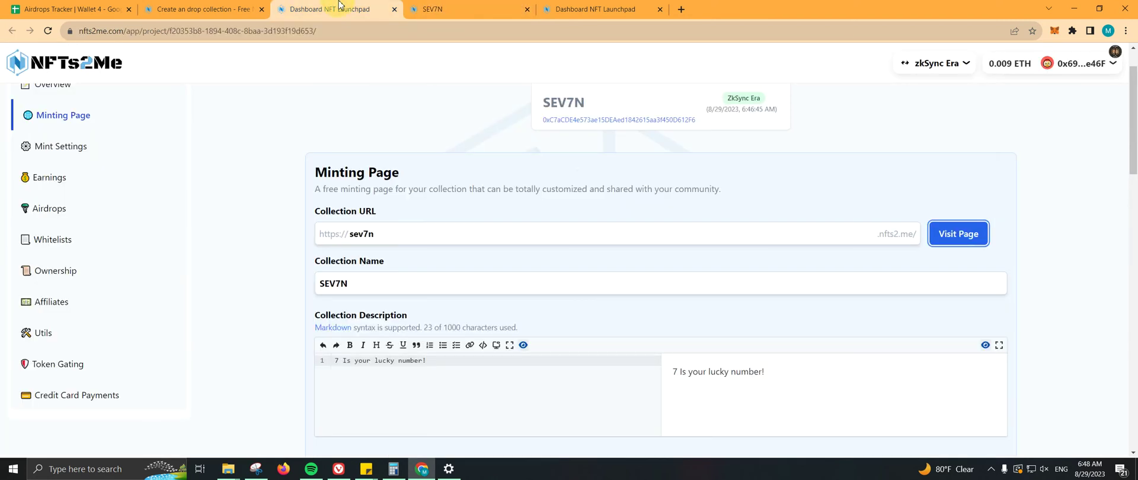
click(206, 8)
scroll(759, 266, down, 1)
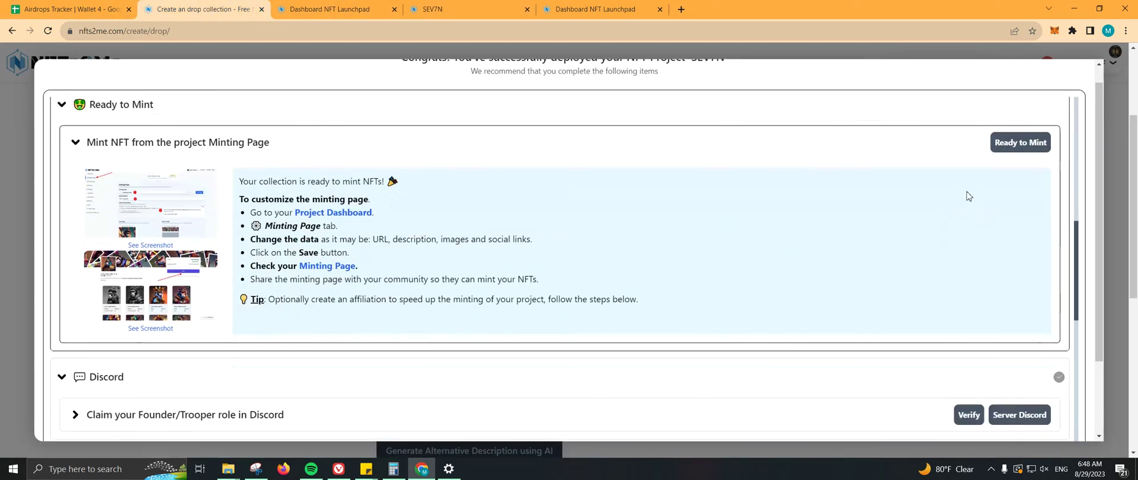
scroll(457, 259, down, 3)
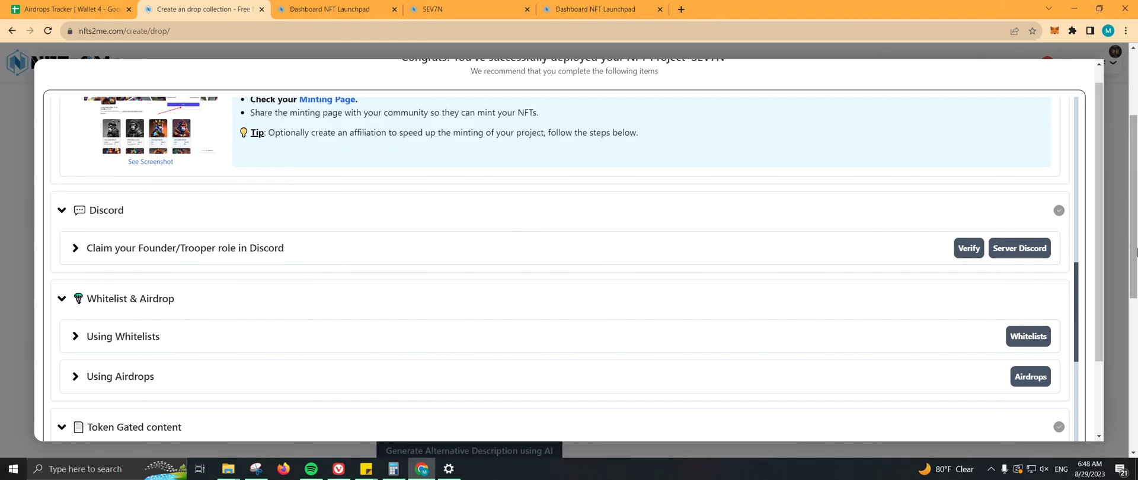
scroll(676, 276, down, 1)
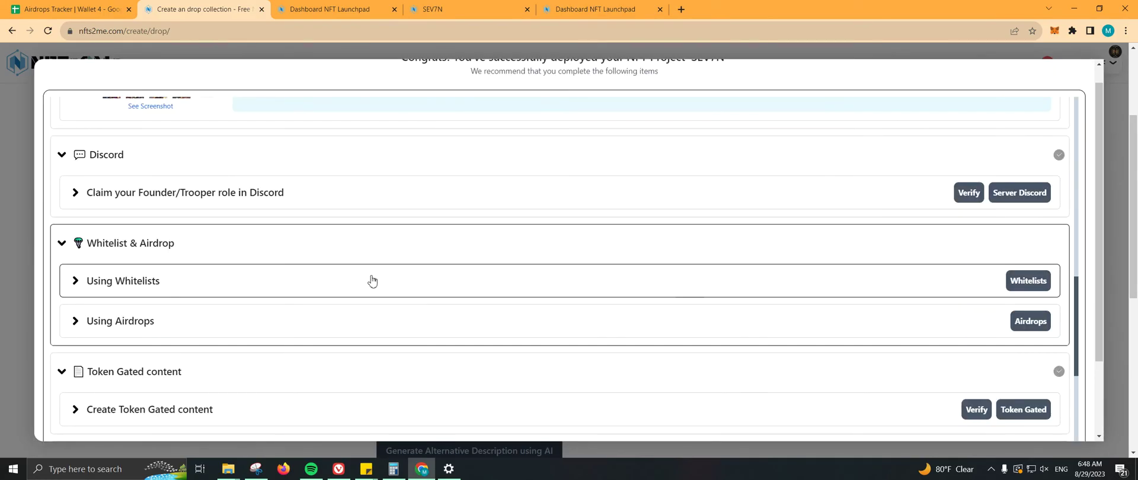
click(213, 281)
scroll(433, 270, down, 3)
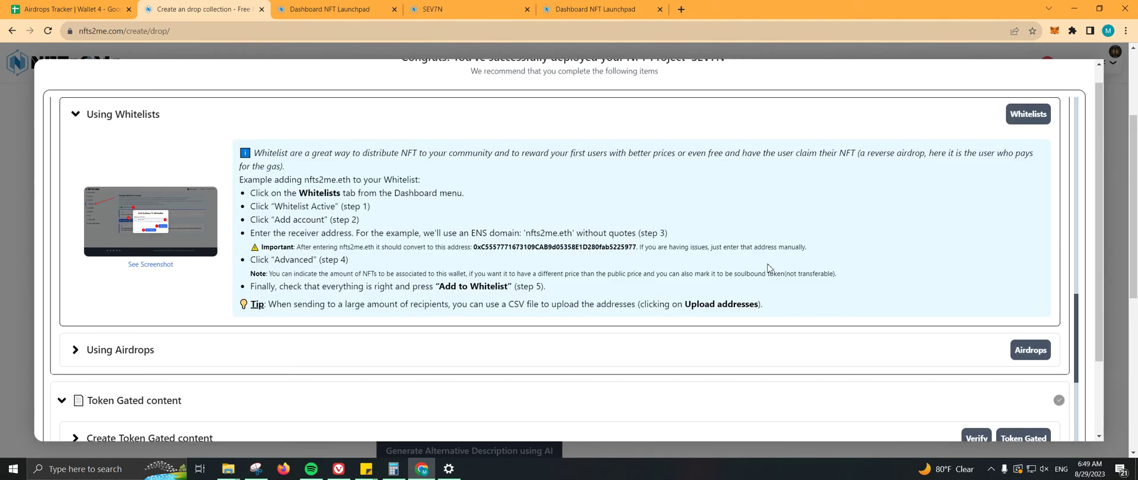
scroll(514, 217, down, 2)
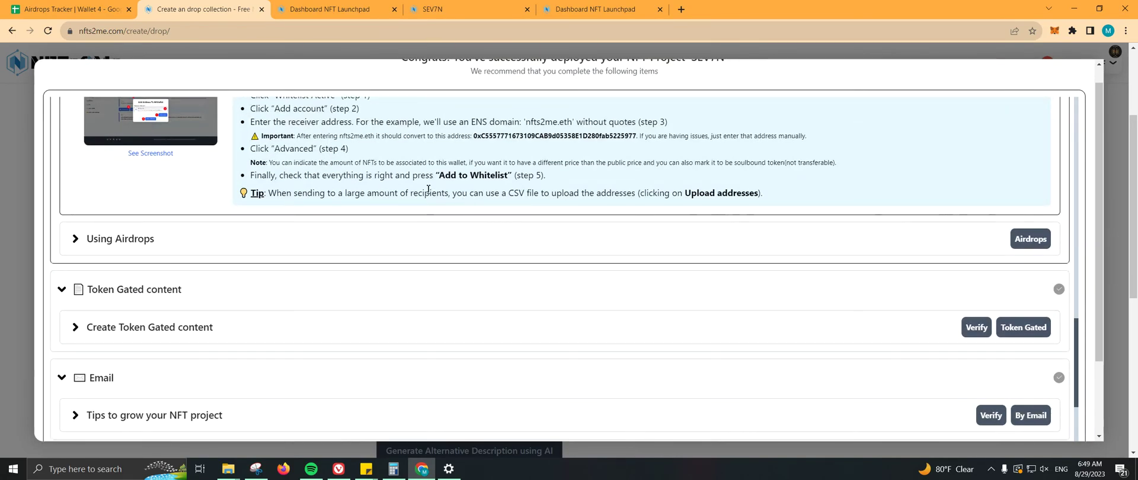
click(273, 249)
scroll(474, 255, down, 3)
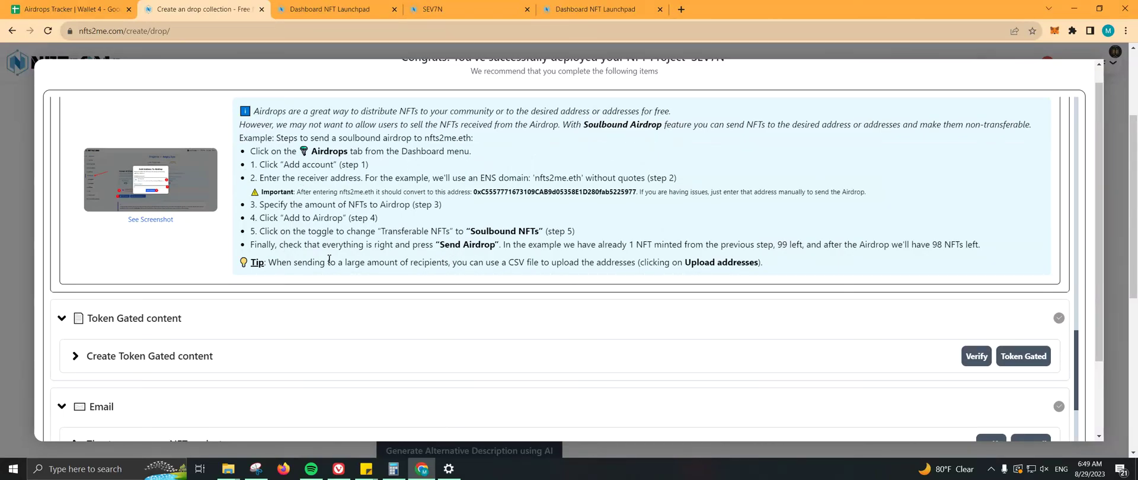
scroll(329, 259, down, 2)
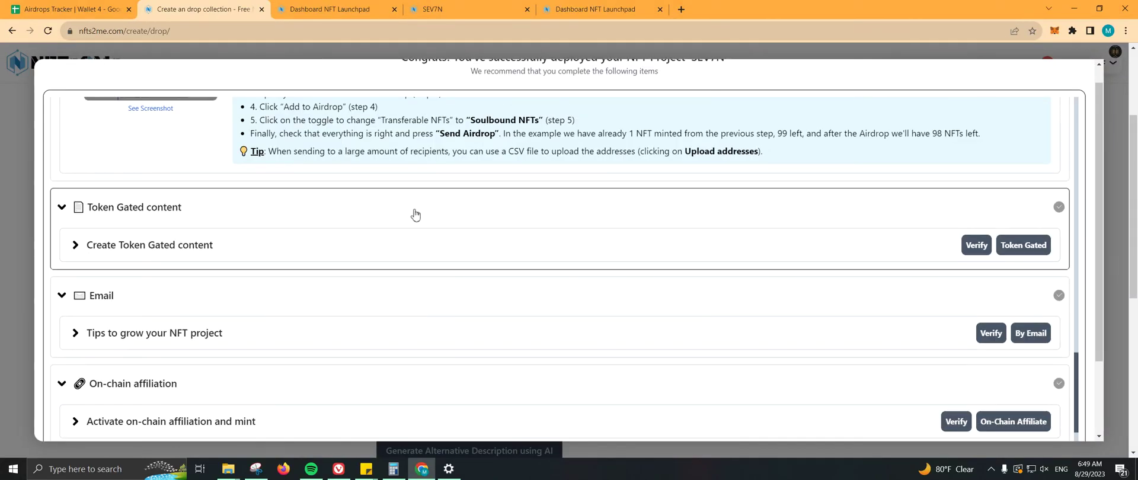
scroll(417, 269, down, 2)
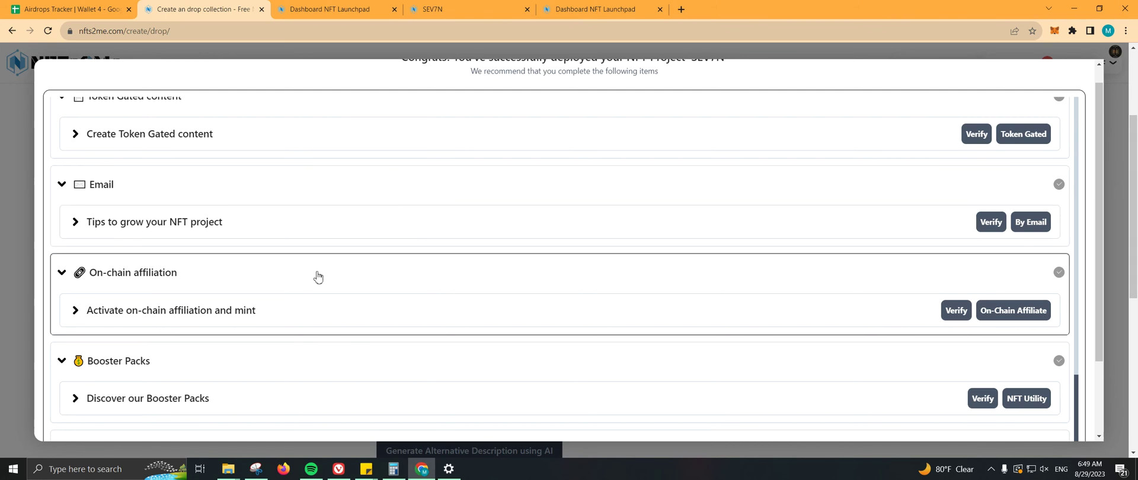
scroll(287, 238, down, 1)
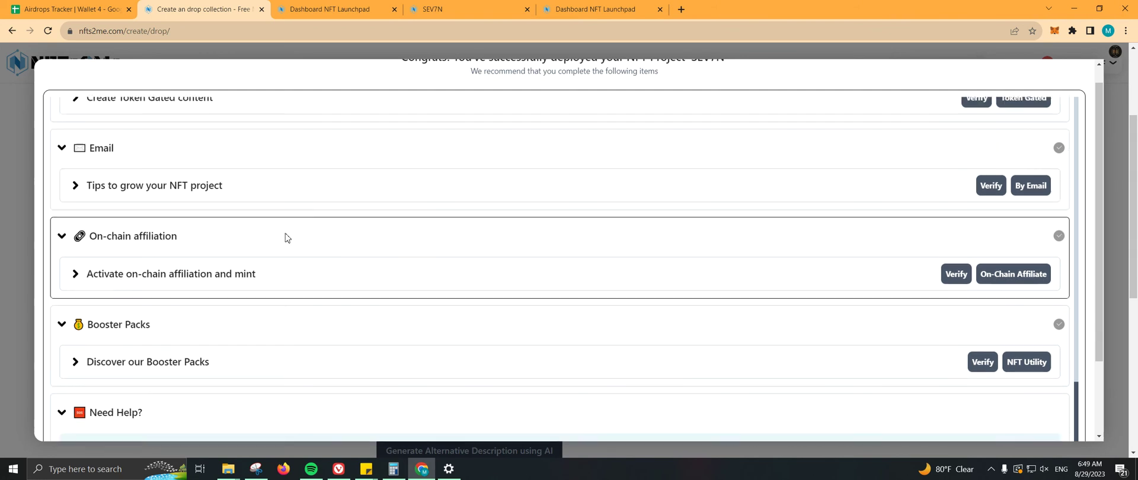
scroll(285, 237, down, 2)
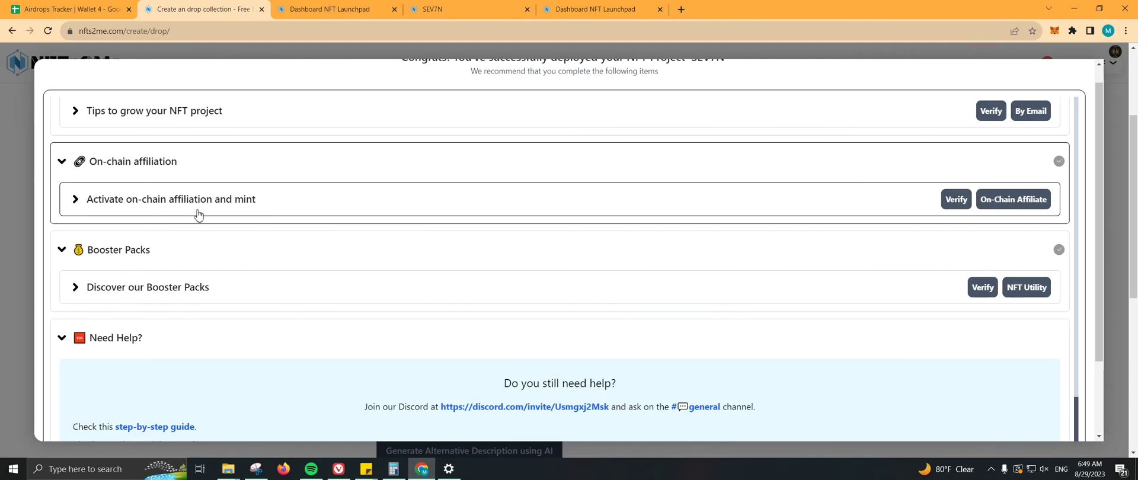
click(198, 212)
Step: Read the on-chain affiliation steps, collapsing and re-expanding the Booster Packs section
scroll(742, 284, down, 3)
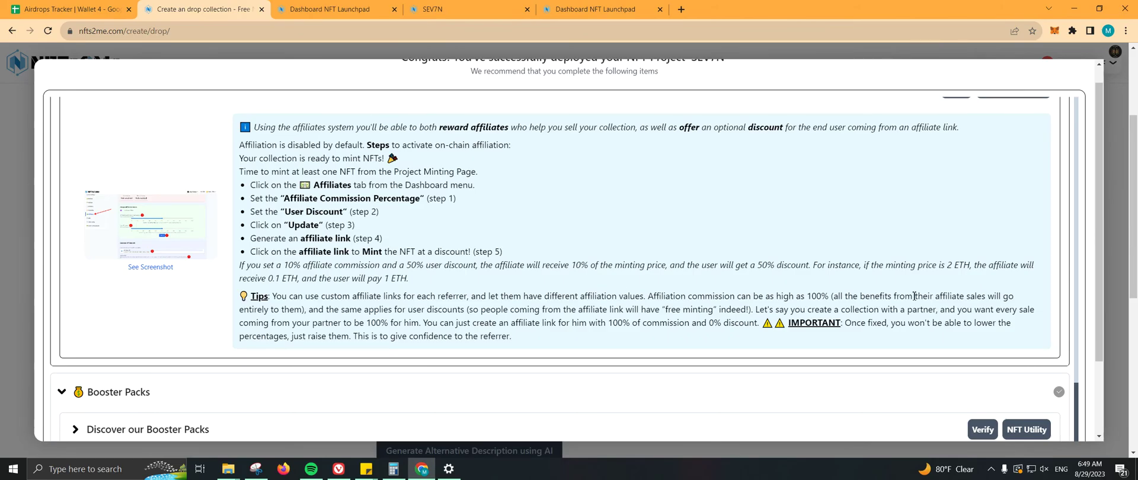
scroll(854, 289, up, 1)
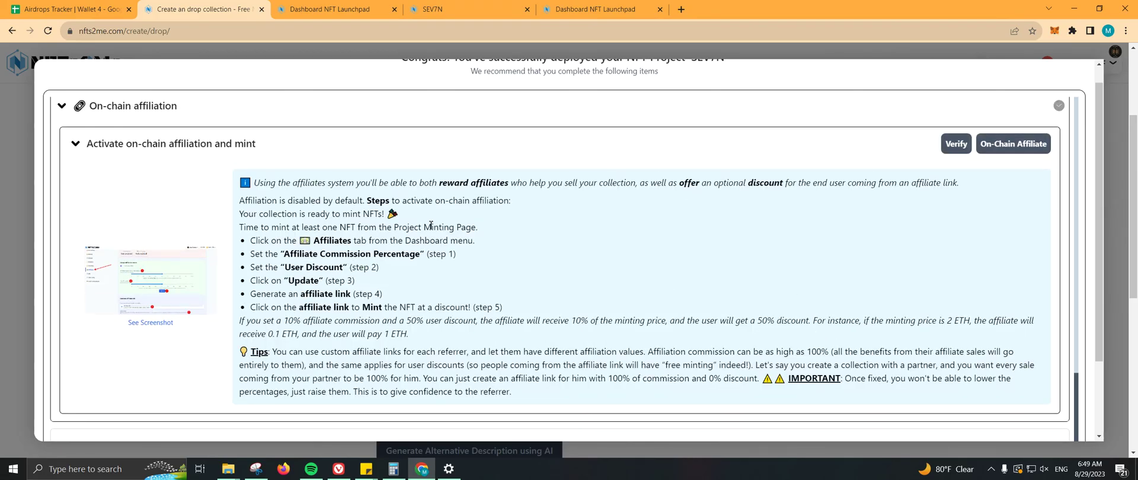
scroll(449, 228, down, 4)
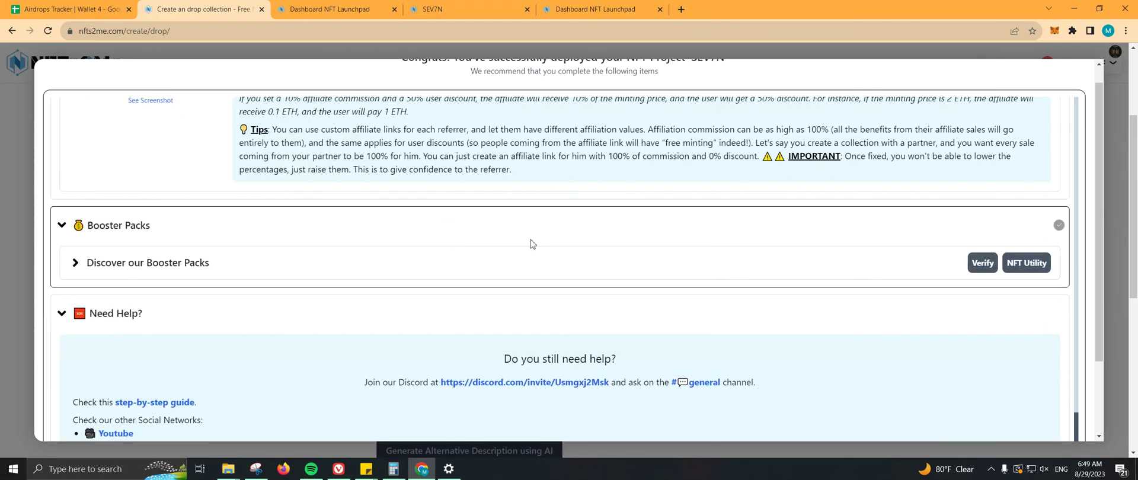
click(326, 221)
click(247, 225)
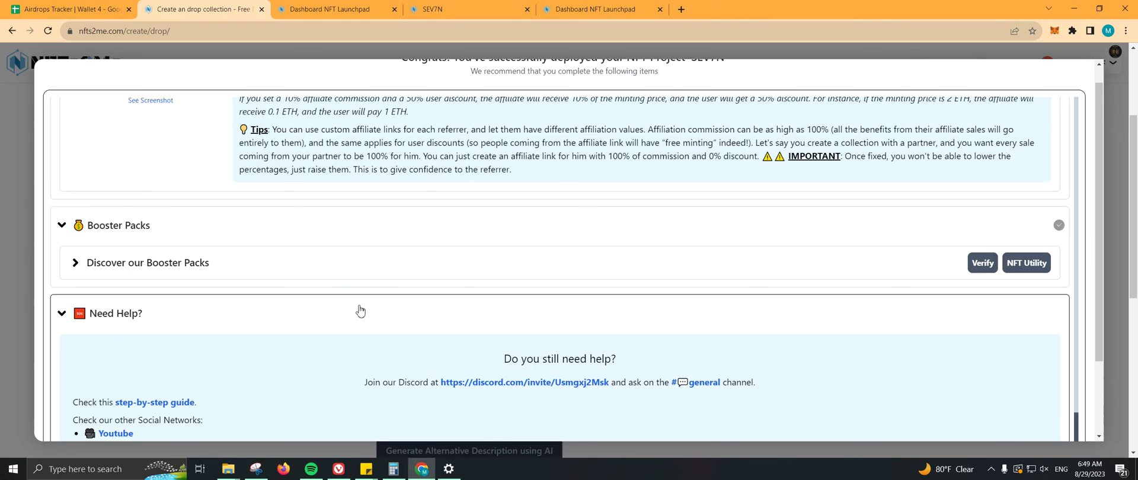
Step: Check the Airdrop link's Discord invite, then go back to the drop collection page
scroll(432, 295, down, 1)
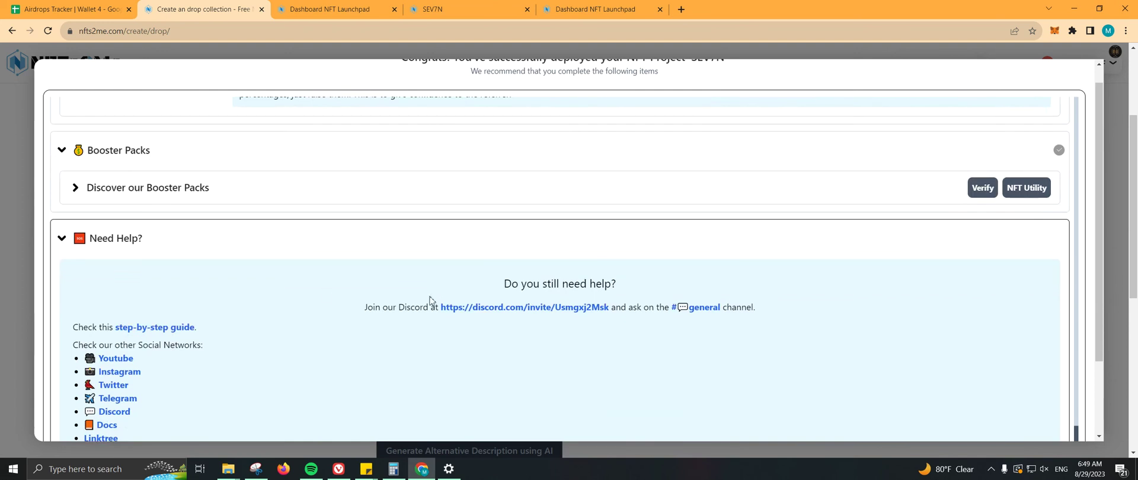
scroll(431, 300, down, 2)
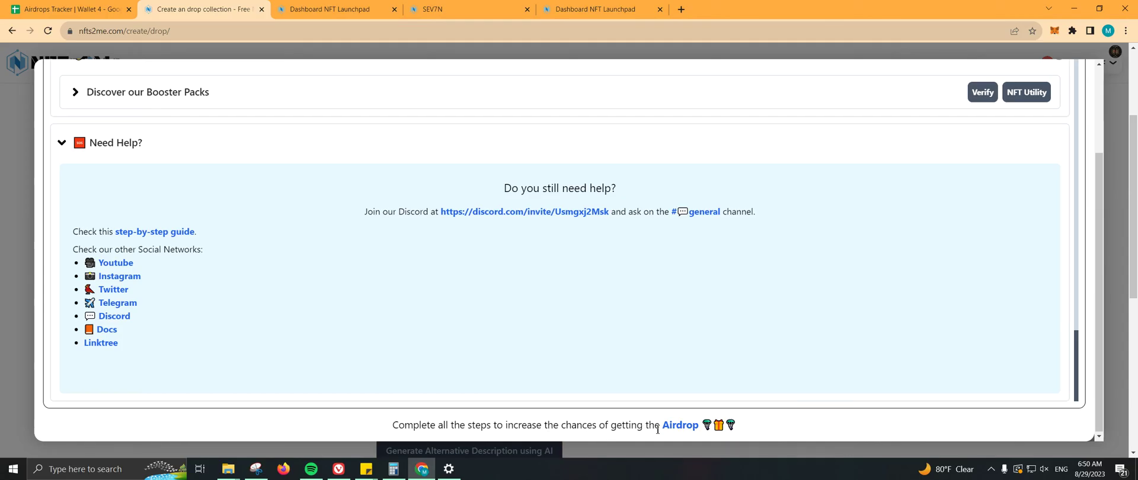
click(680, 426)
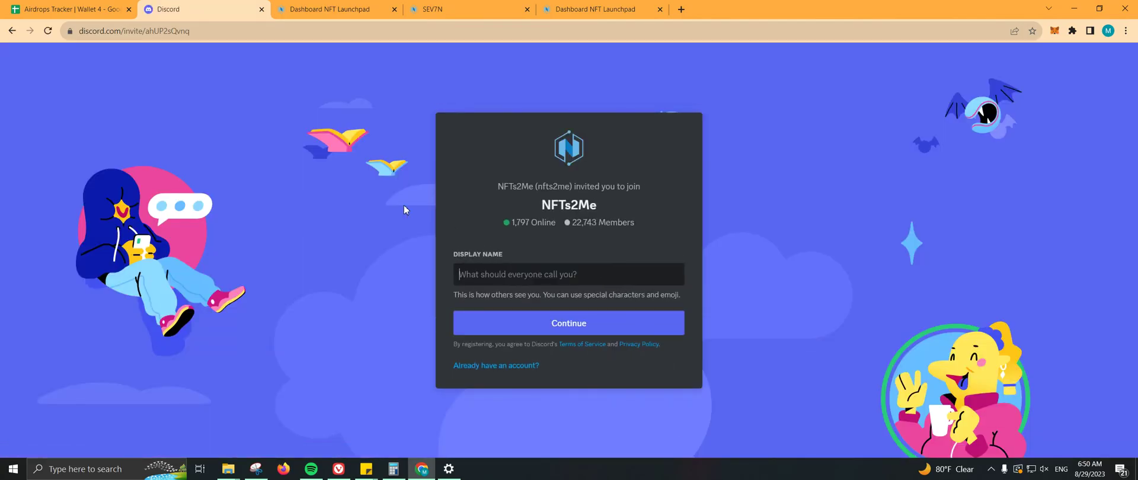
key(alt+Left)
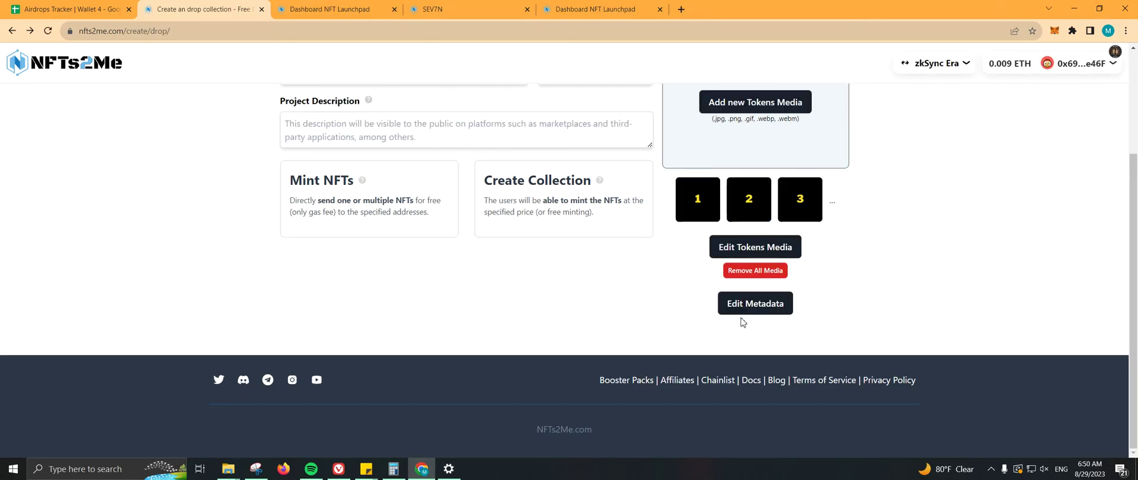
Step: Check the connected wallet's recent confirmed transactions, then go to the projects dashboard
scroll(552, 295, up, 3)
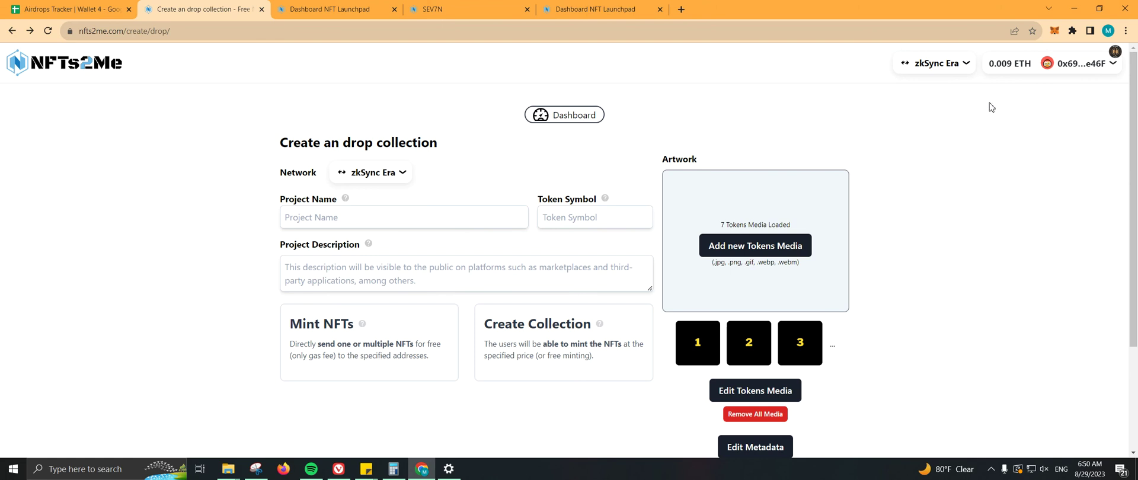
click(1078, 63)
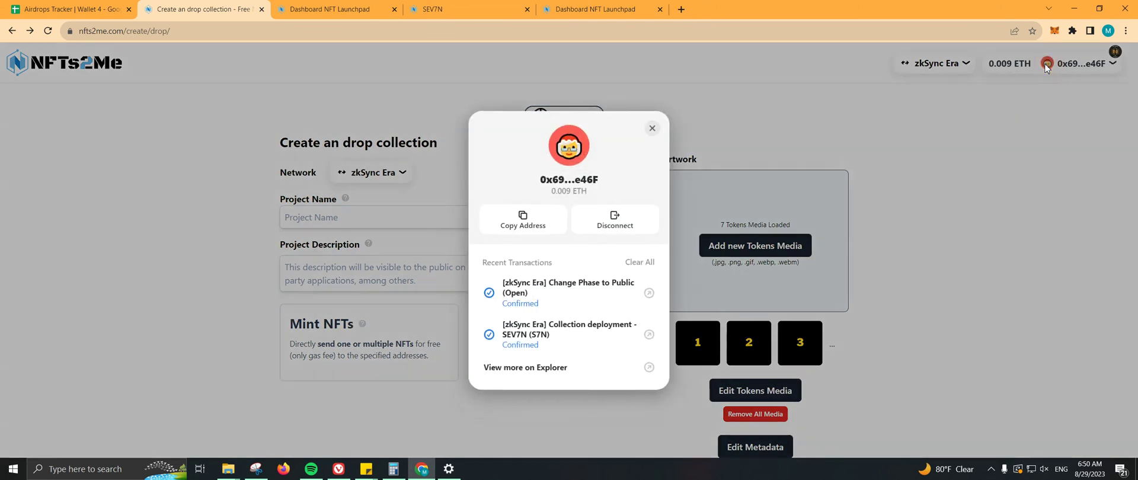
click(652, 128)
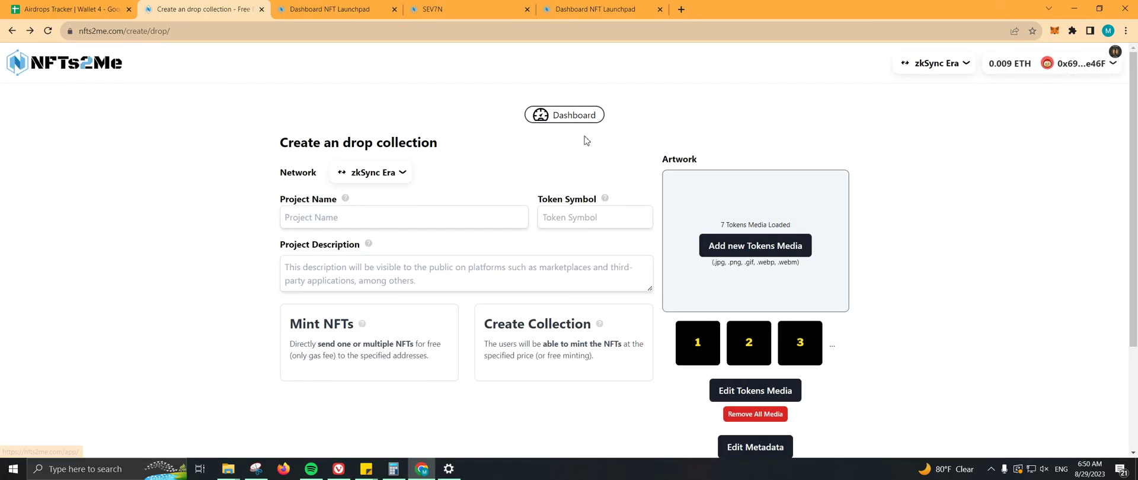
click(584, 115)
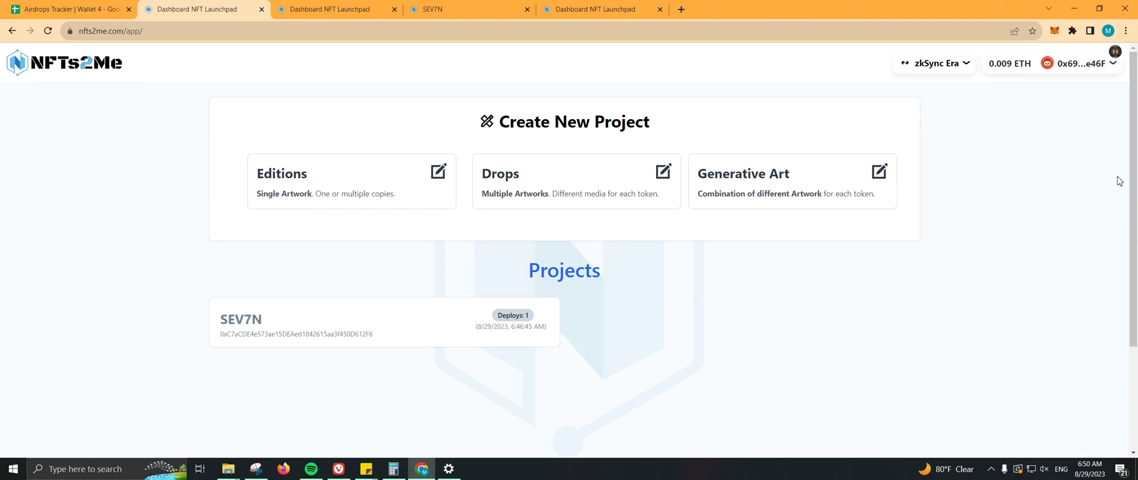
Step: Open the SEV7N project overview and bring up its Minting Page settings for sev7n.nfts2.me
click(446, 332)
scroll(863, 169, down, 1)
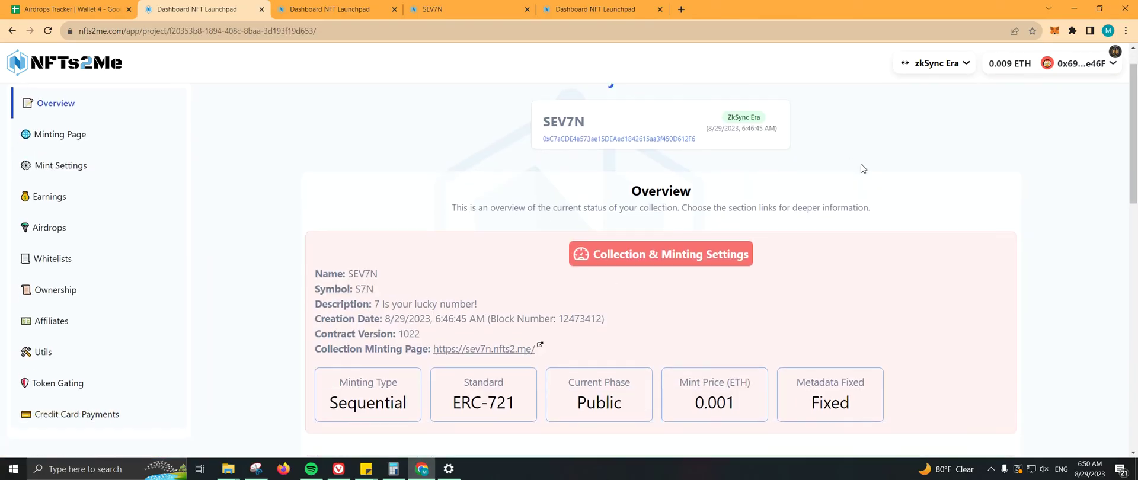
scroll(863, 169, down, 1)
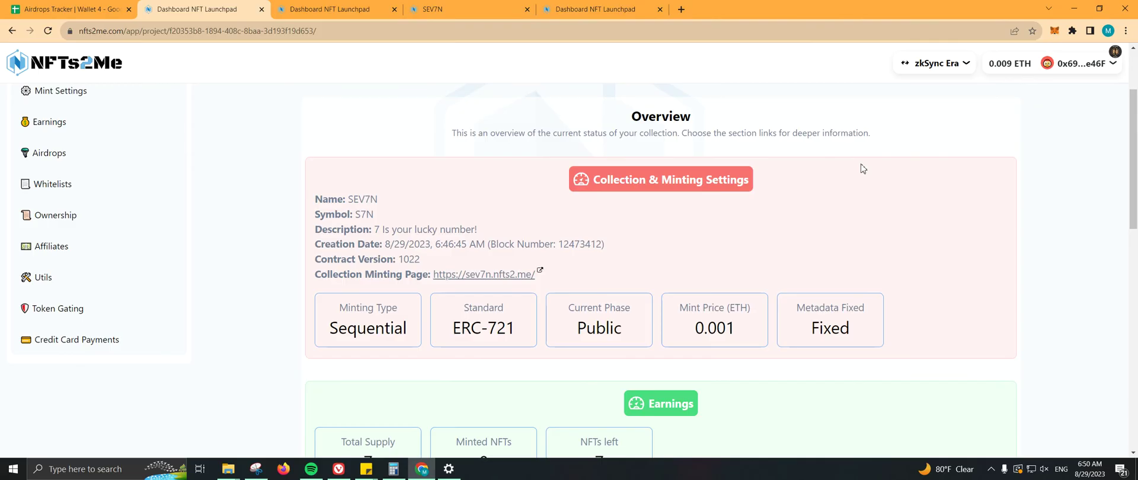
scroll(848, 195, down, 3)
scroll(785, 257, down, 4)
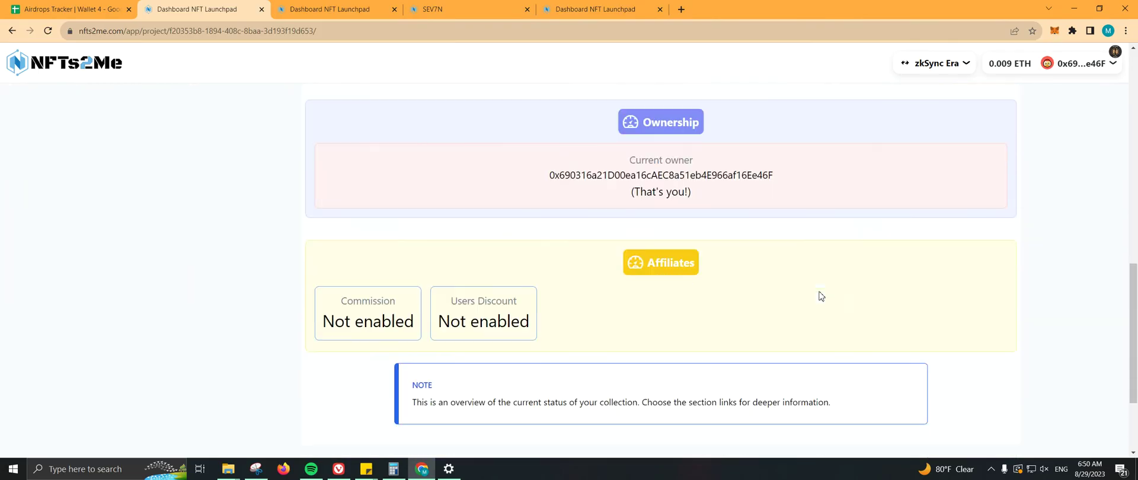
scroll(821, 296, down, 2)
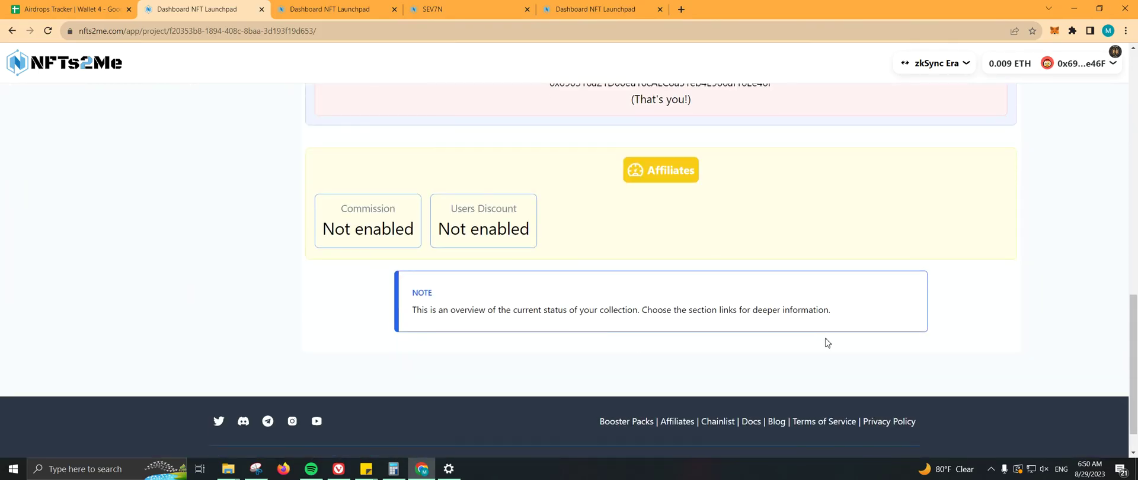
scroll(827, 342, up, 10)
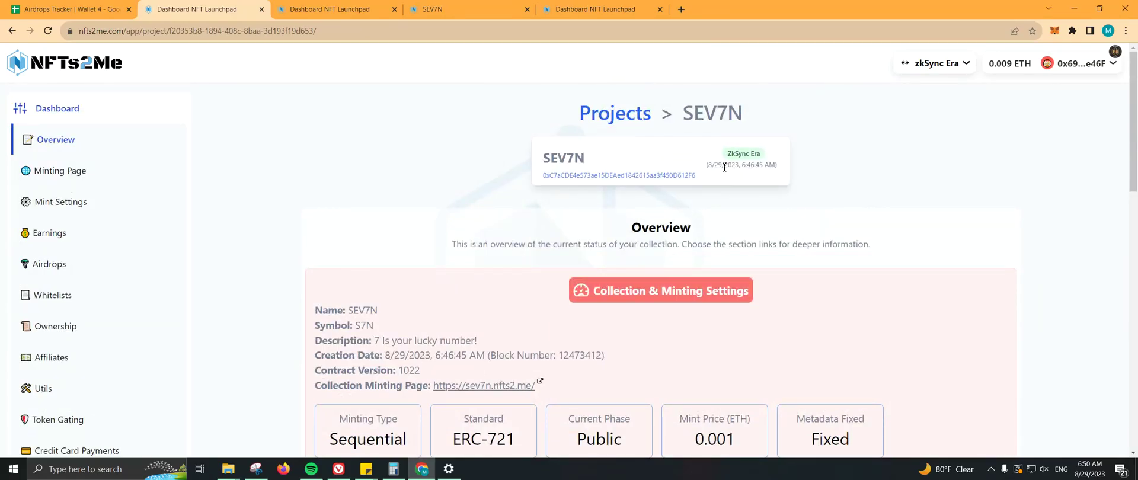
scroll(902, 356, down, 3)
scroll(828, 384, down, 2)
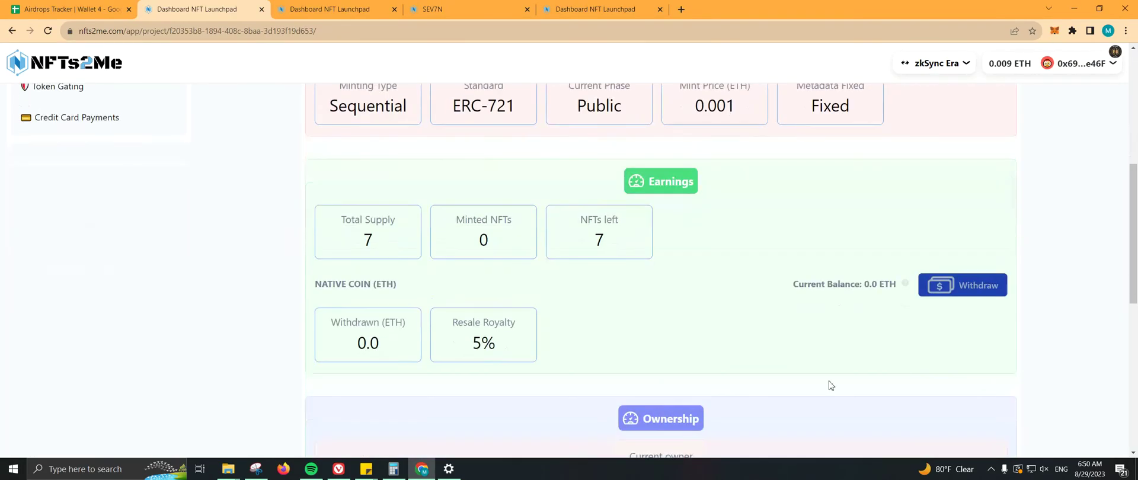
scroll(828, 383, up, 6)
click(110, 171)
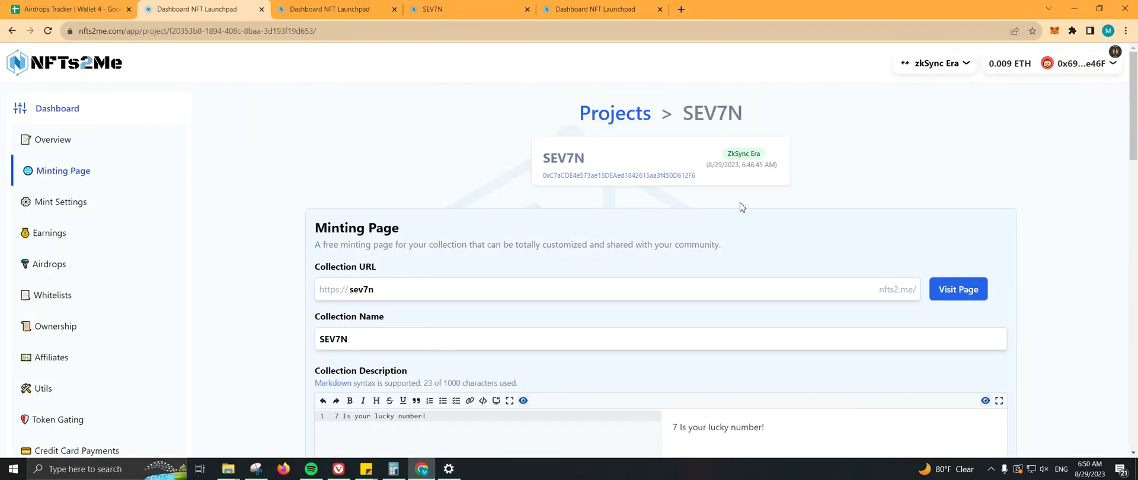
Step: Open sev7n.nfts2.me in a new tab and scroll to the seven 0.001 ETH NFT cards
click(959, 290)
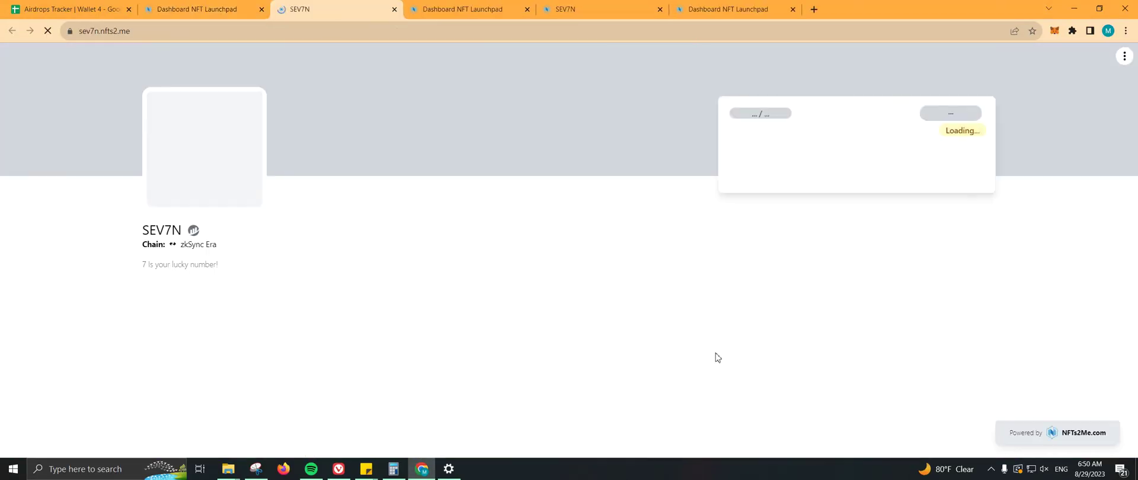
scroll(1100, 240, down, 2)
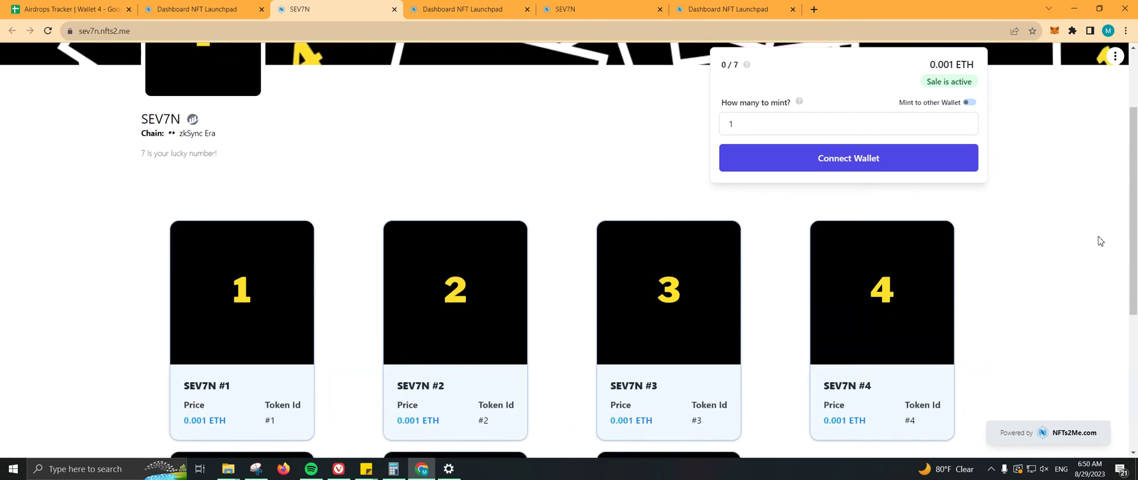
scroll(1100, 240, up, 2)
scroll(1100, 241, down, 4)
scroll(1100, 241, down, 1)
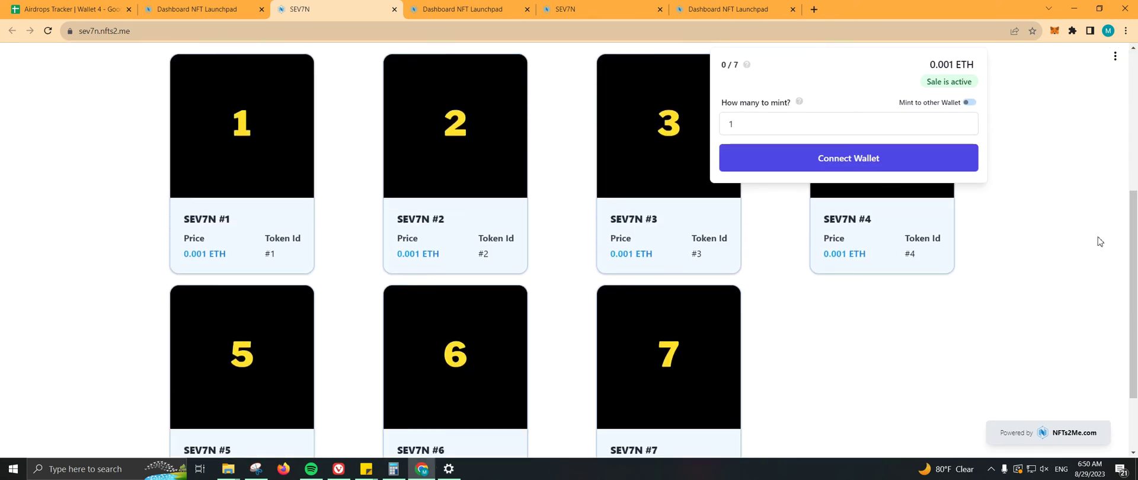